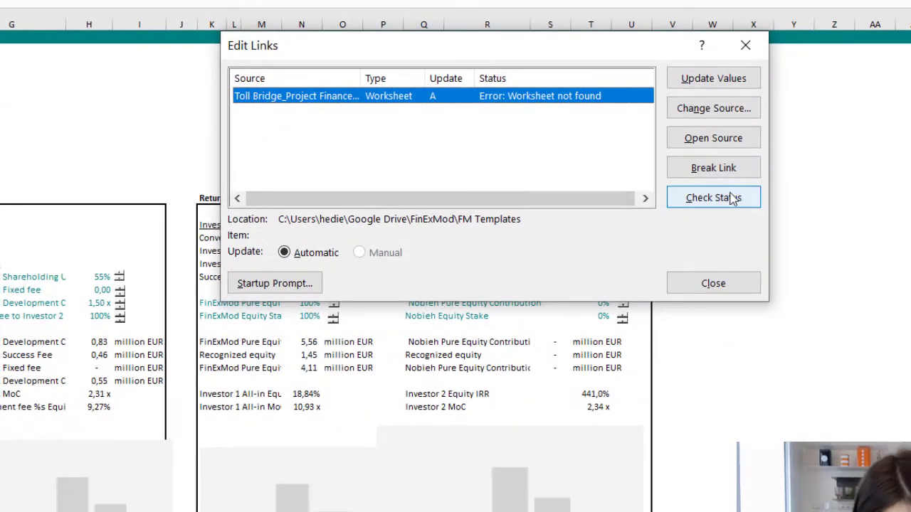
left_click(741, 171)
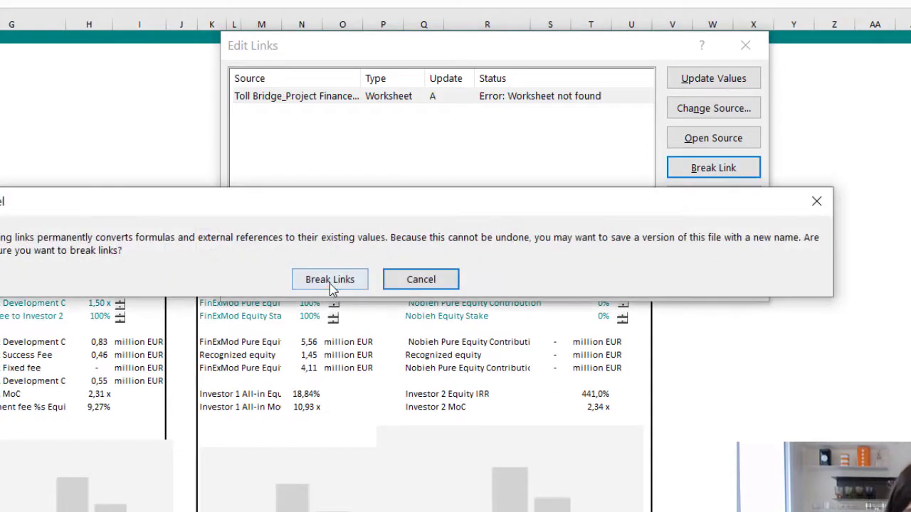
left_click(422, 282)
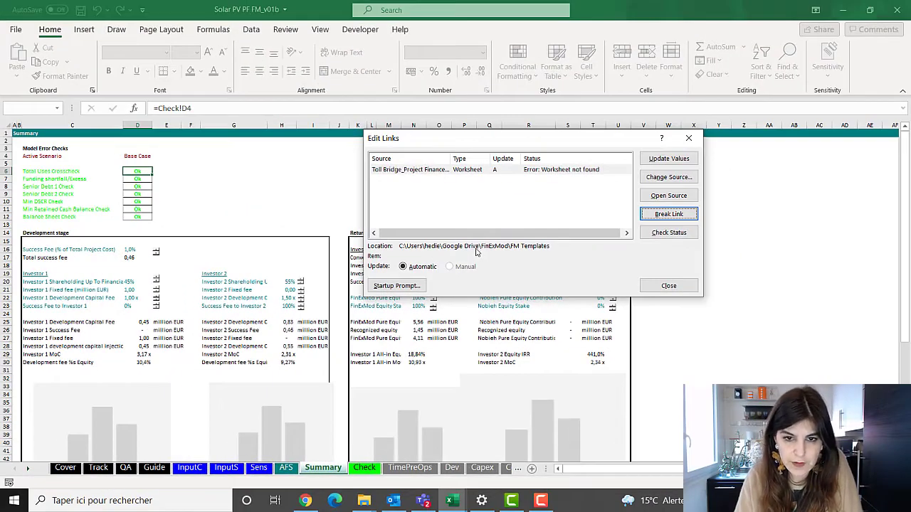
left_click(669, 286)
Search the formulas of the entire workbook for "google" and go to the first match
left_click(734, 300)
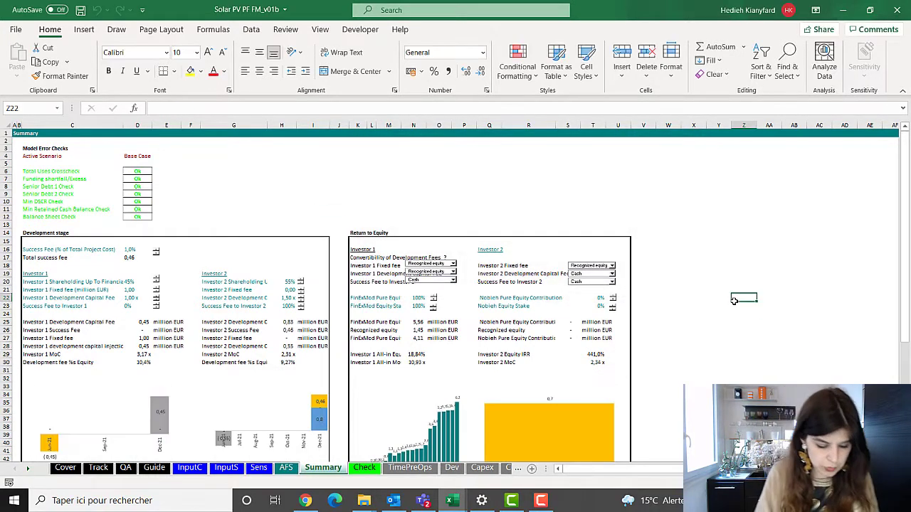
key("ctrl+f")
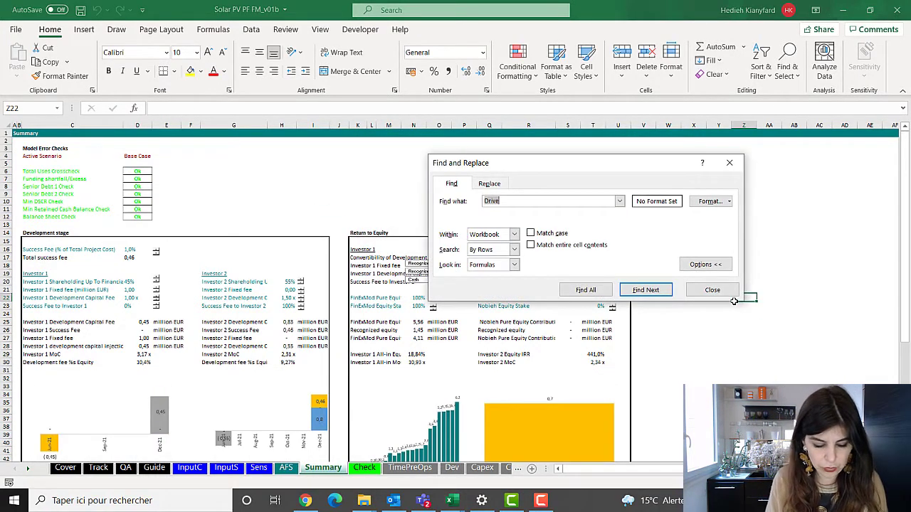
type("google")
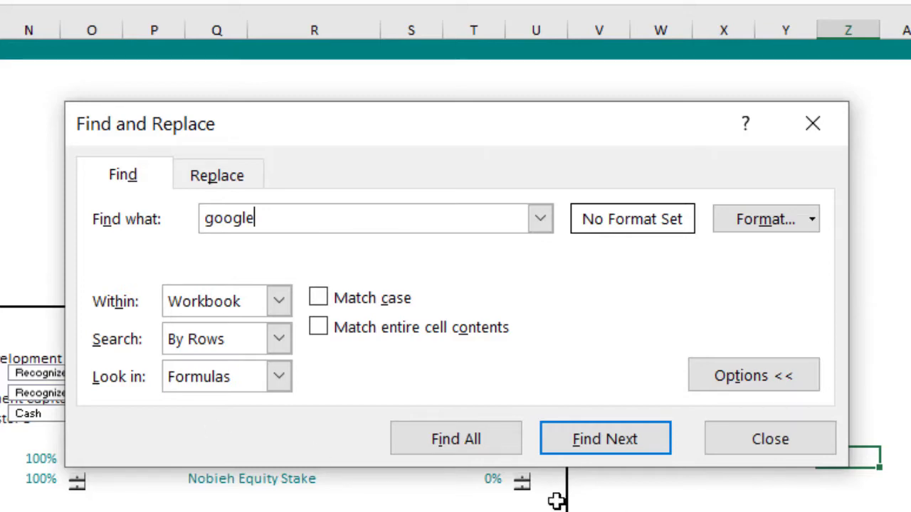
left_click(624, 442)
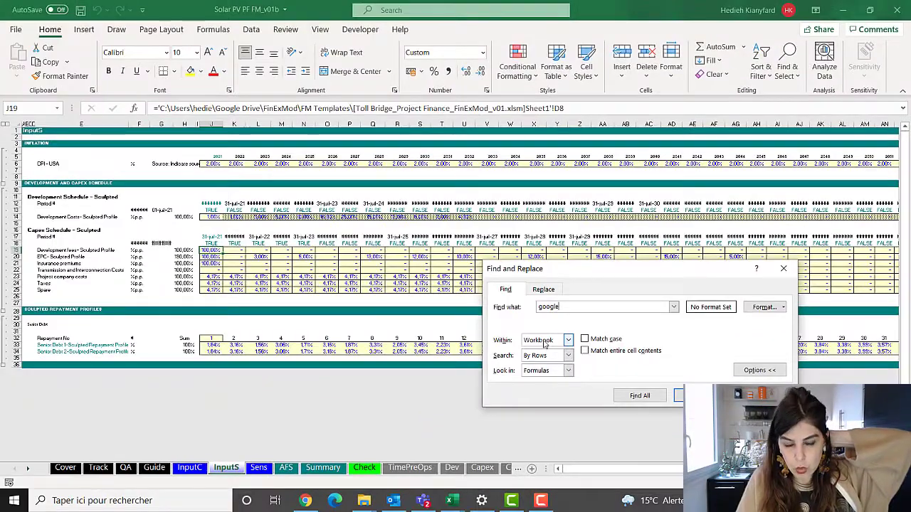
left_click(784, 269)
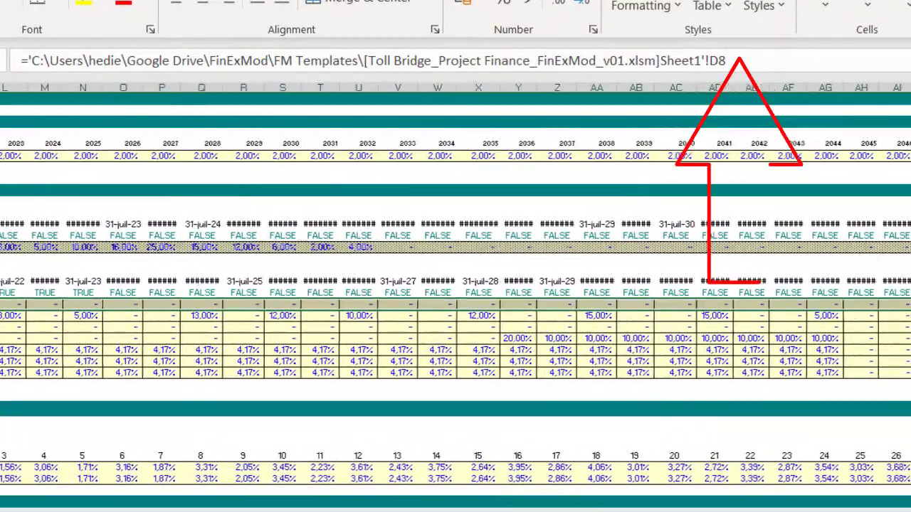
Examine the external link formulas in rows 19 to 25 of the sculpted capex schedule on InputS
left_click_drag(910, 304, 910, 373)
scroll(455, 299, "left", 5)
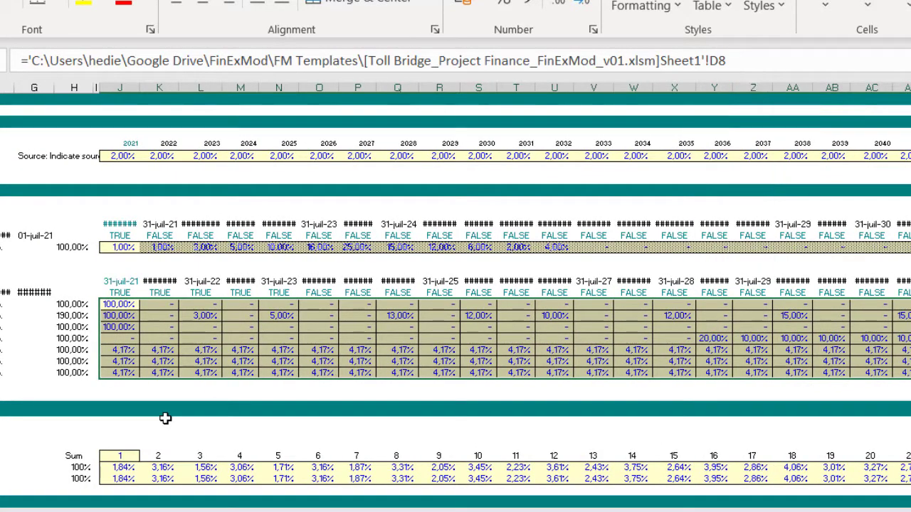
left_click(155, 315)
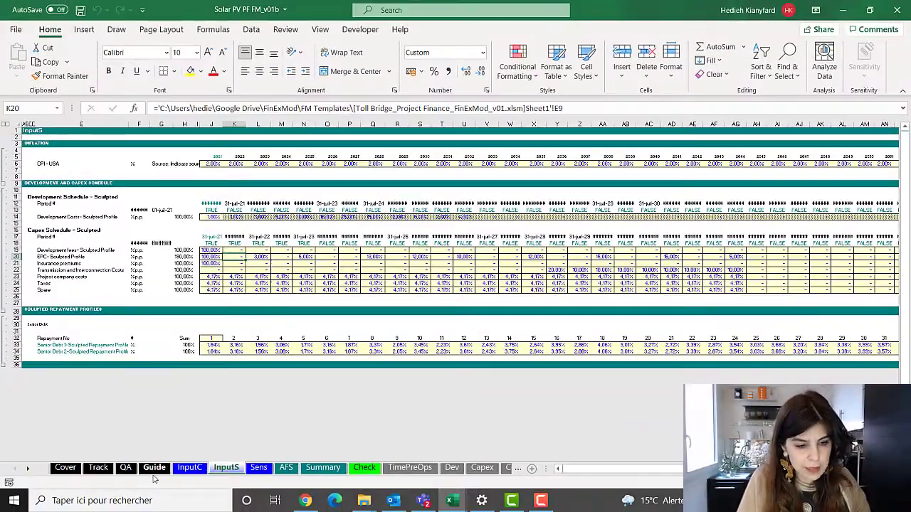
On the QA sheet, enter "Links to external sources" as the category of issue 1 in E10
left_click(125, 468)
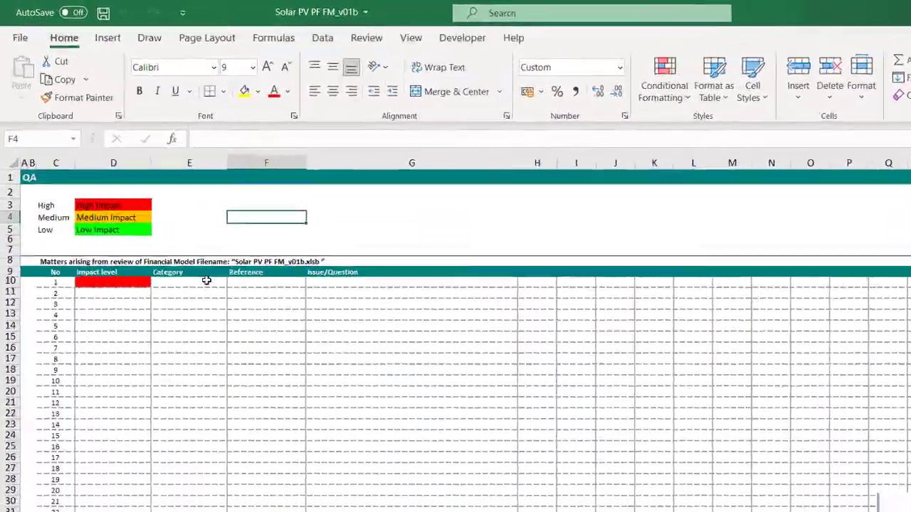
left_click(206, 280)
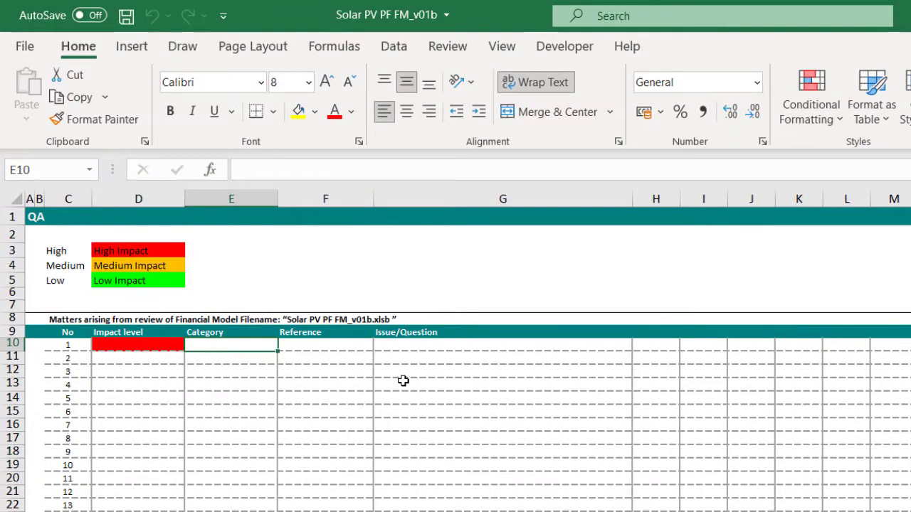
type("Links")
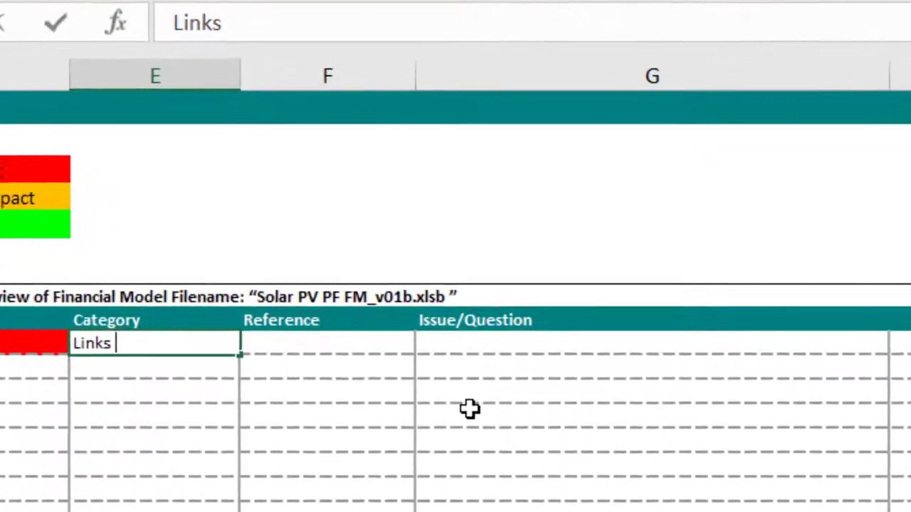
type(" to e")
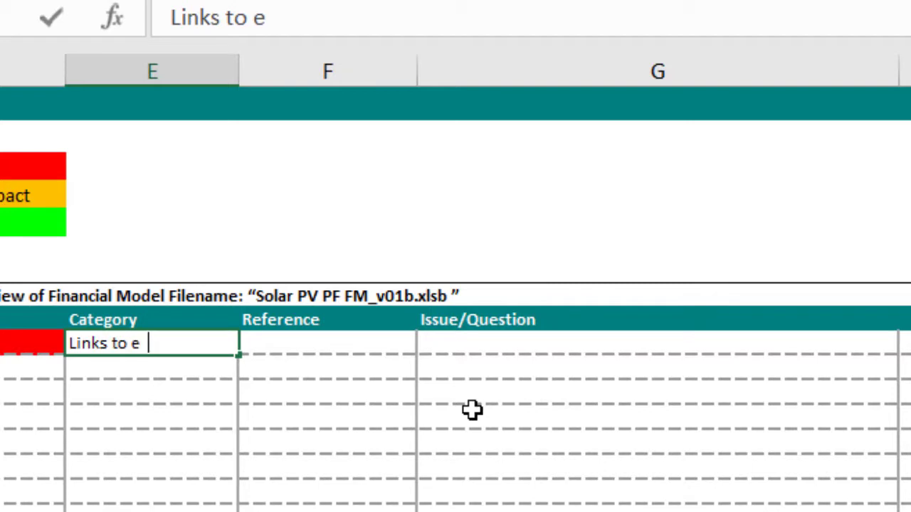
type("xternal sources")
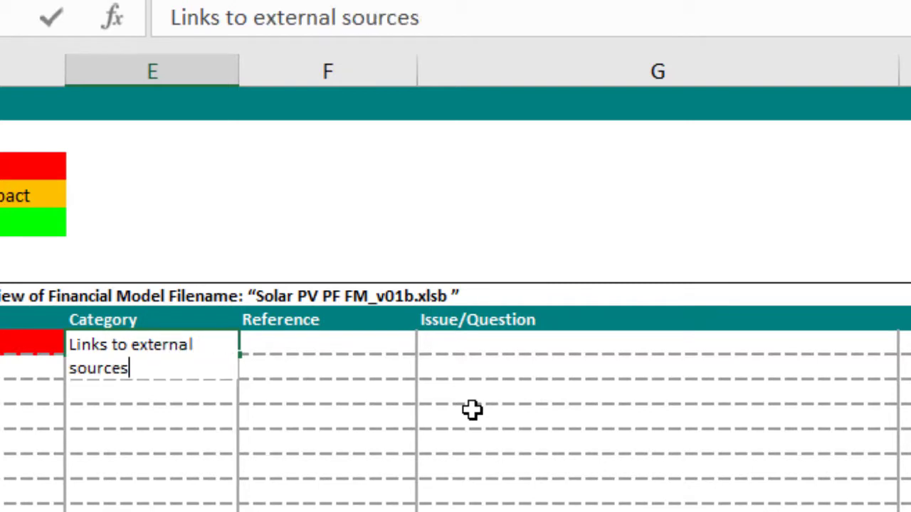
key("Tab")
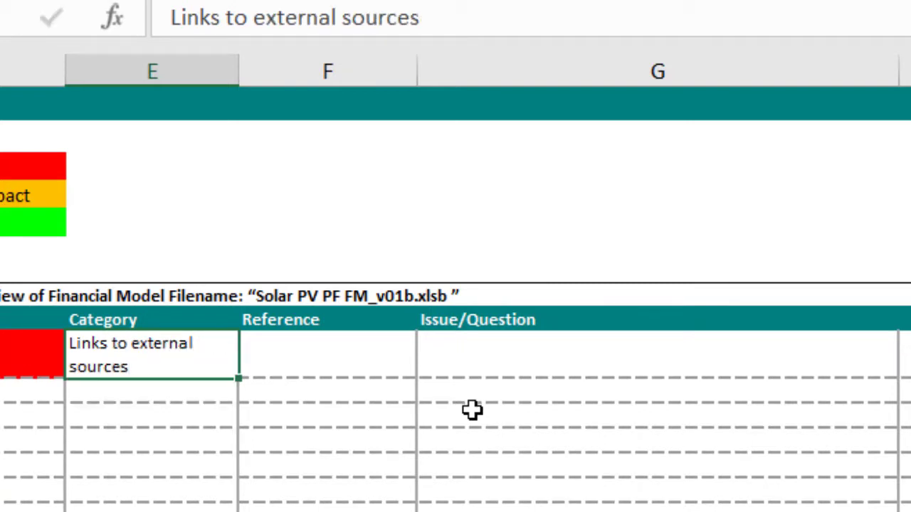
Enter InputS!19:25 as plain text in the Reference cell F10 of issue 1
type("=InputS!")
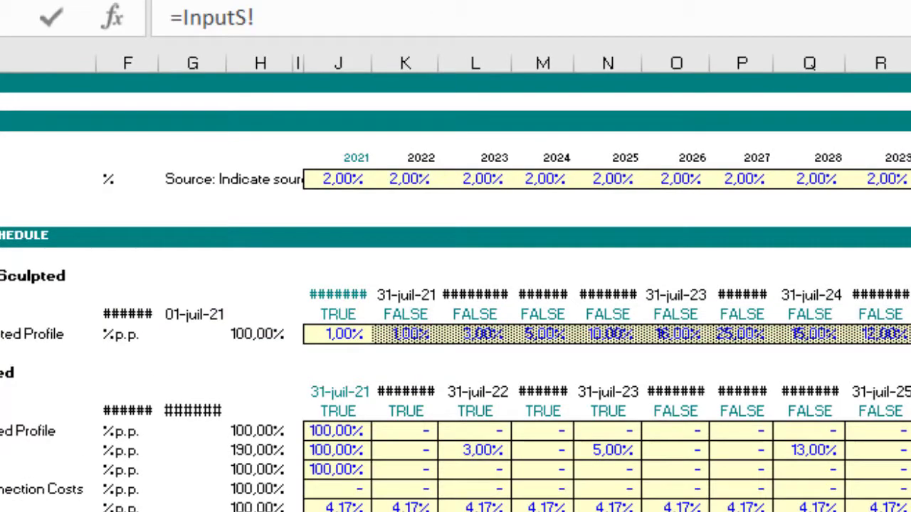
left_click_drag(2, 432, 2, 511)
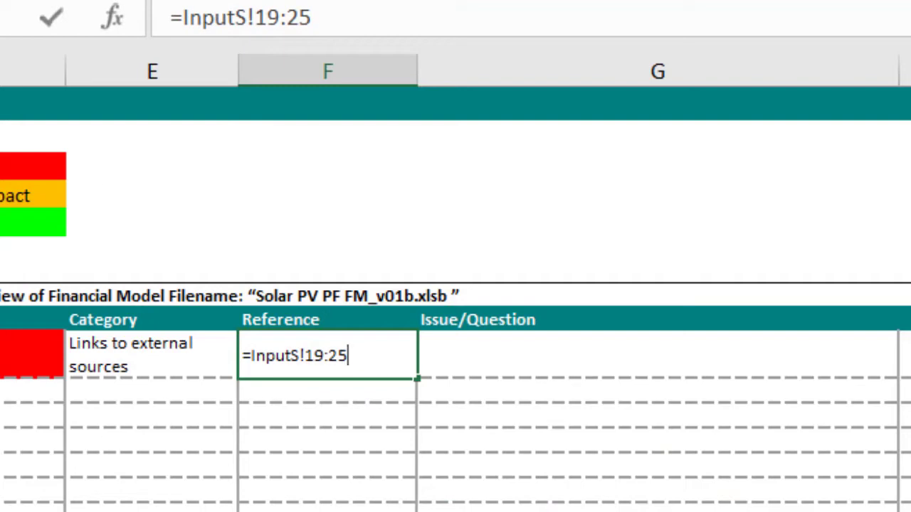
key("Return")
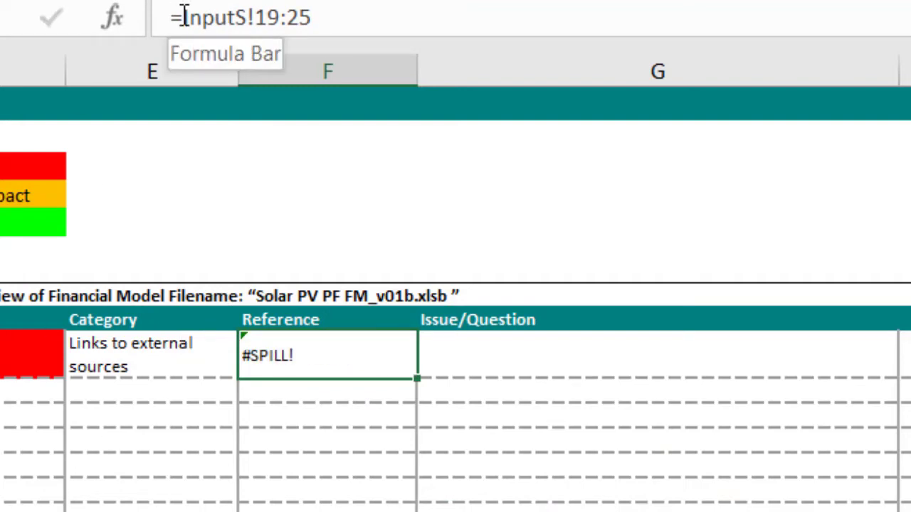
left_click(184, 16)
key("BackSpace")
type("'")
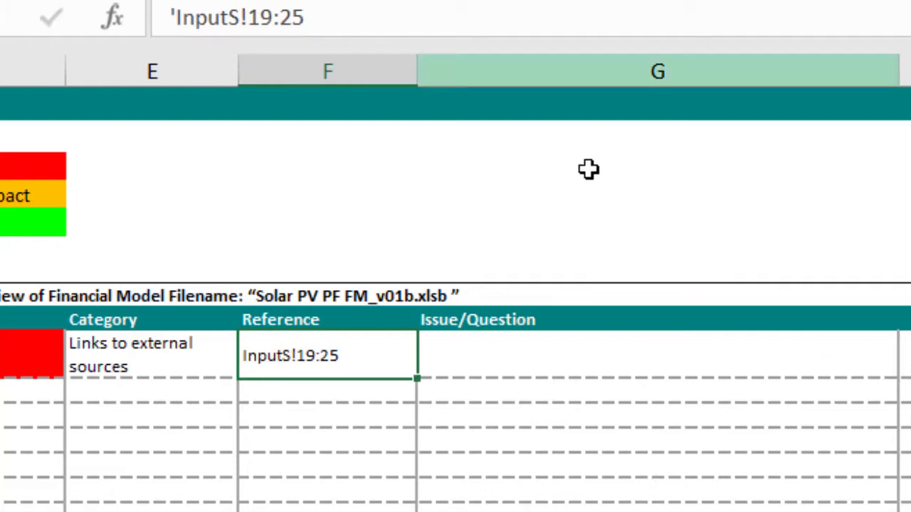
Enter "Links to extrenal sources. Please remove in the next iteration of the FM." as the Issue/Question for issue 1 in G10
left_click(553, 370)
type("=")
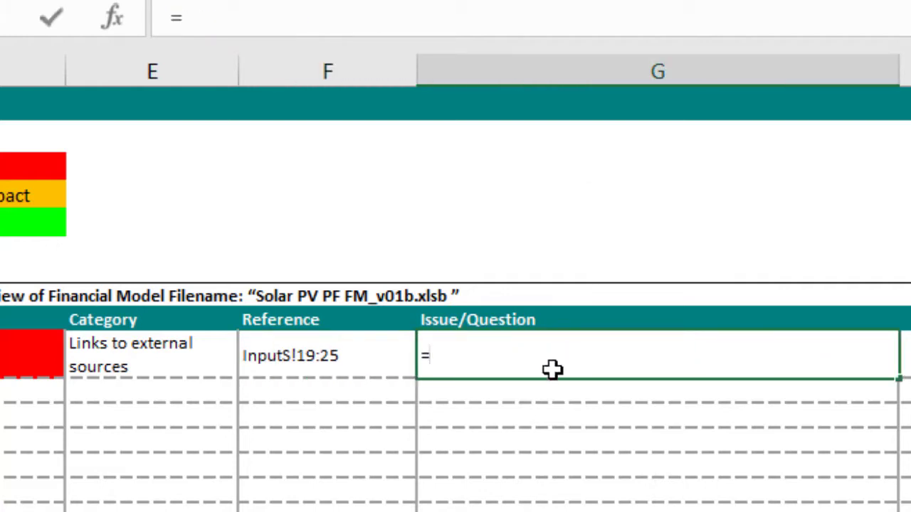
type("0")
key("Escape")
type("Links to extre")
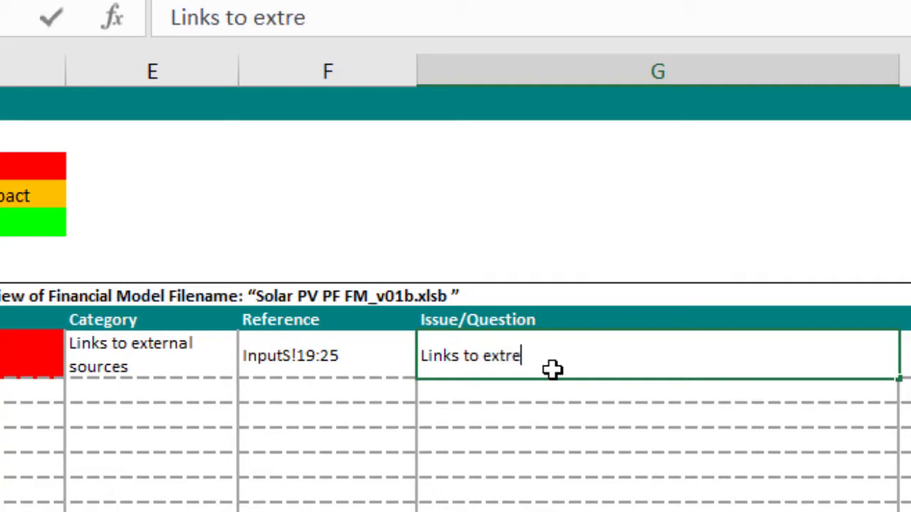
type("nal sources")
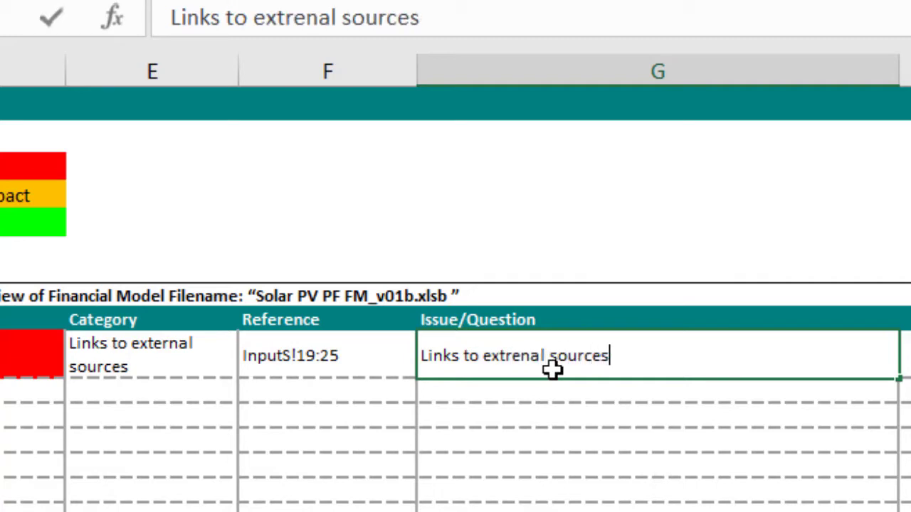
type(". Please ")
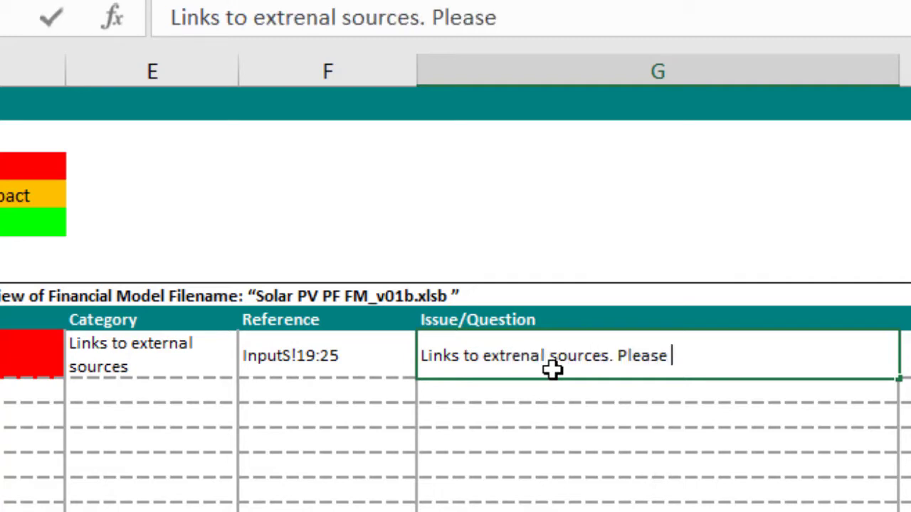
type("reove in")
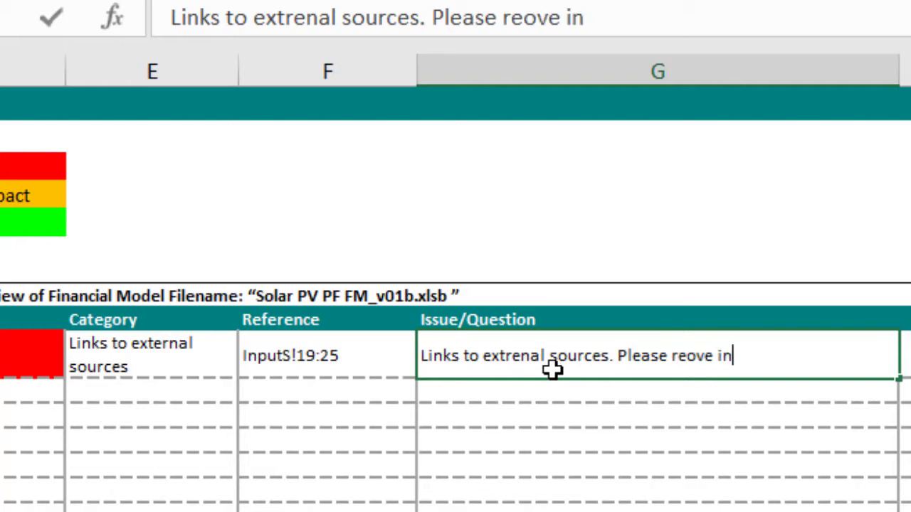
key("BackSpace")
key("BackSpace")
key("BackSpace")
key("BackSpace")
key("BackSpace")
key("BackSpace")
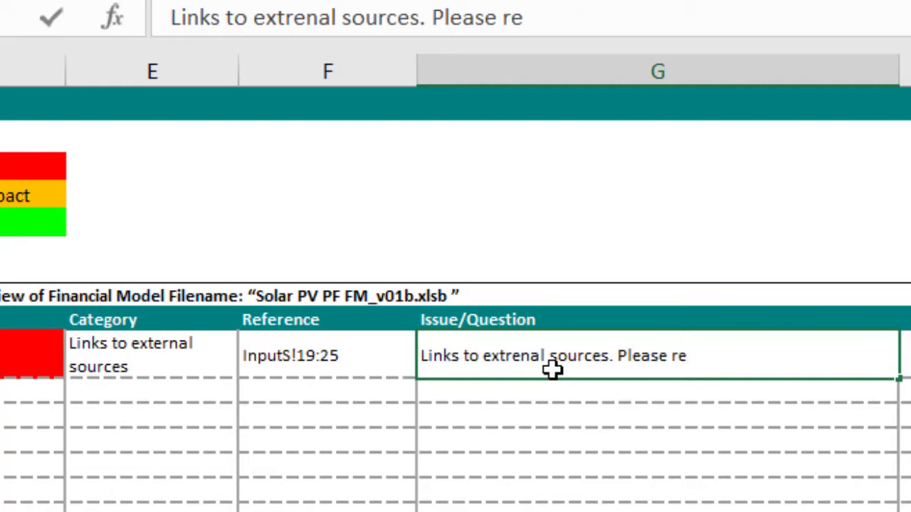
type("mob")
key("BackSpace")
key("BackSpace")
type("ove in the ")
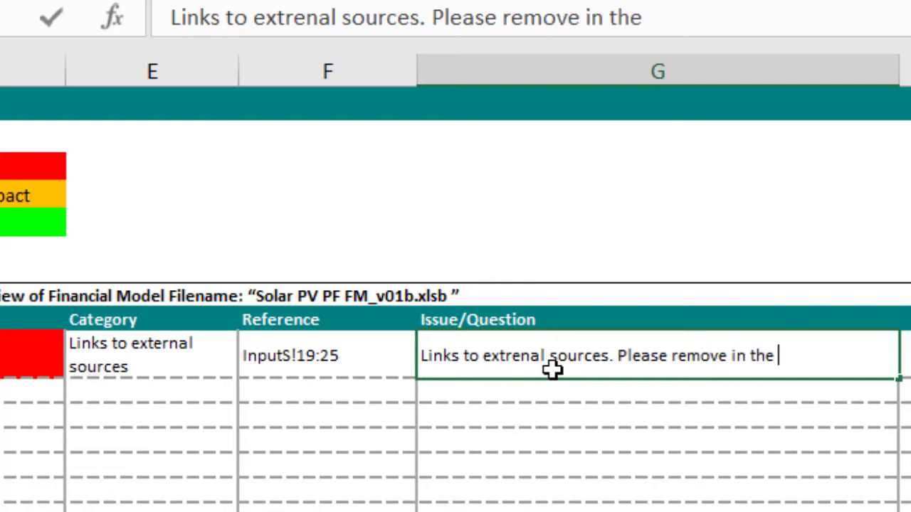
type("next itera")
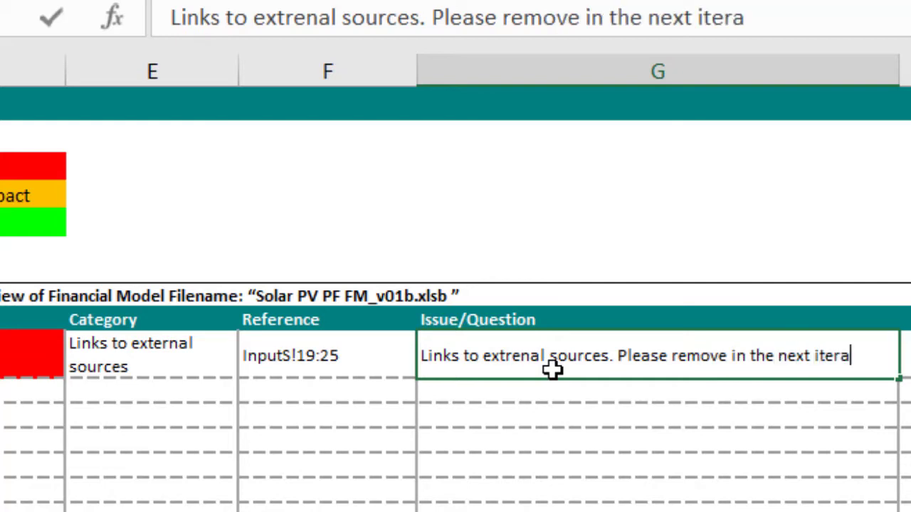
type("tion o")
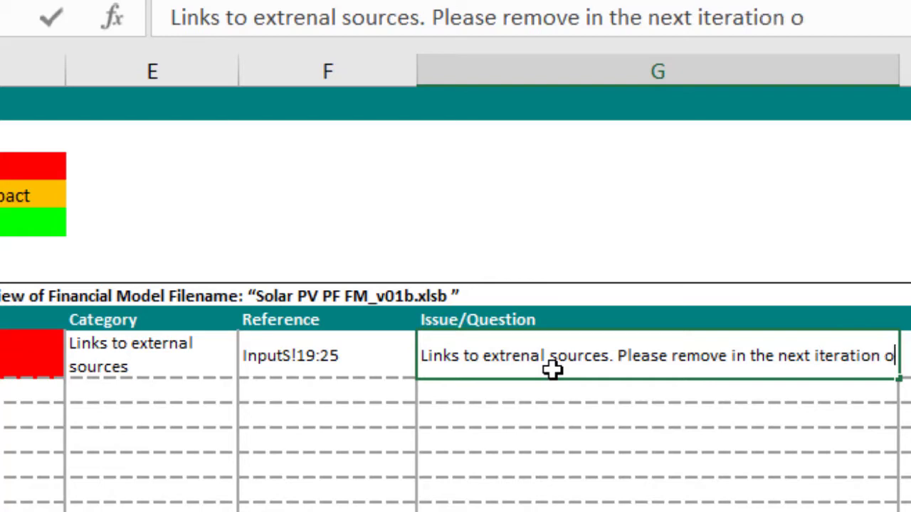
type("f the FM")
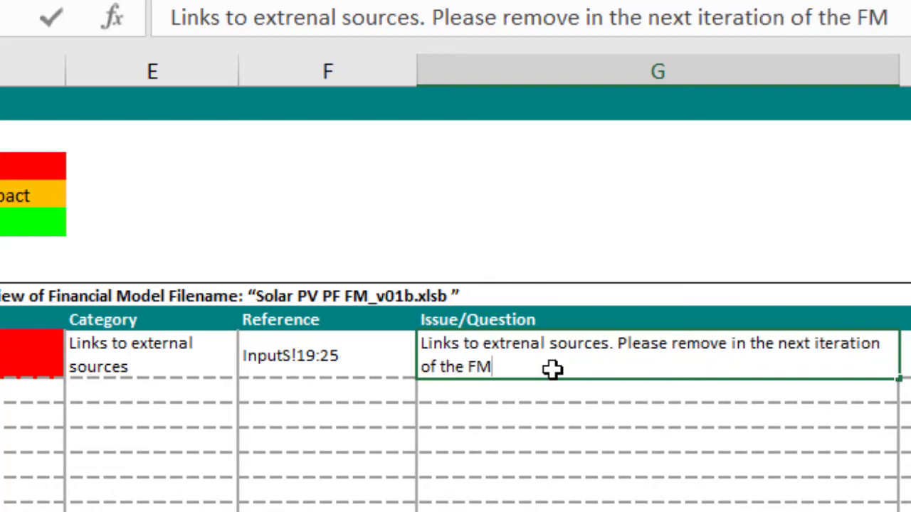
type(".")
key("ctrl+Return")
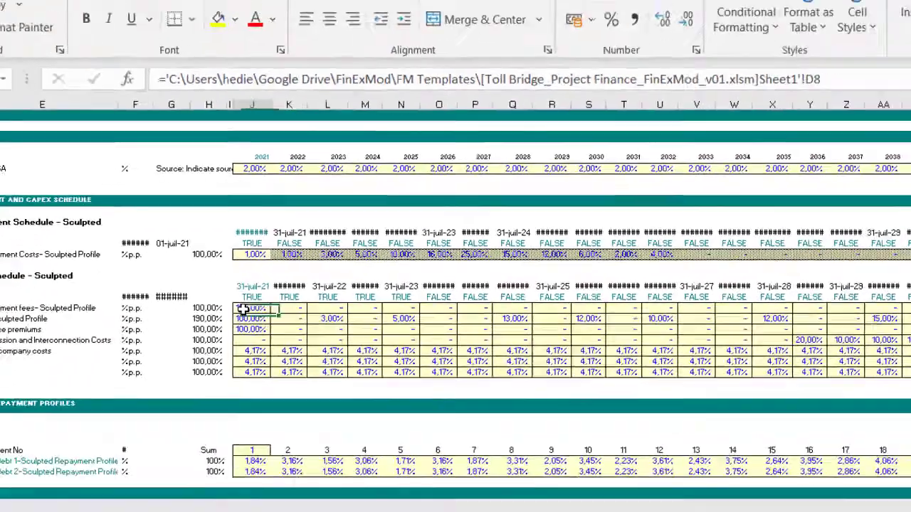
Try to replace the linked formulas in J19:AS25 on InputS with their values, and undo the paste
left_click_drag(244, 310, 249, 372)
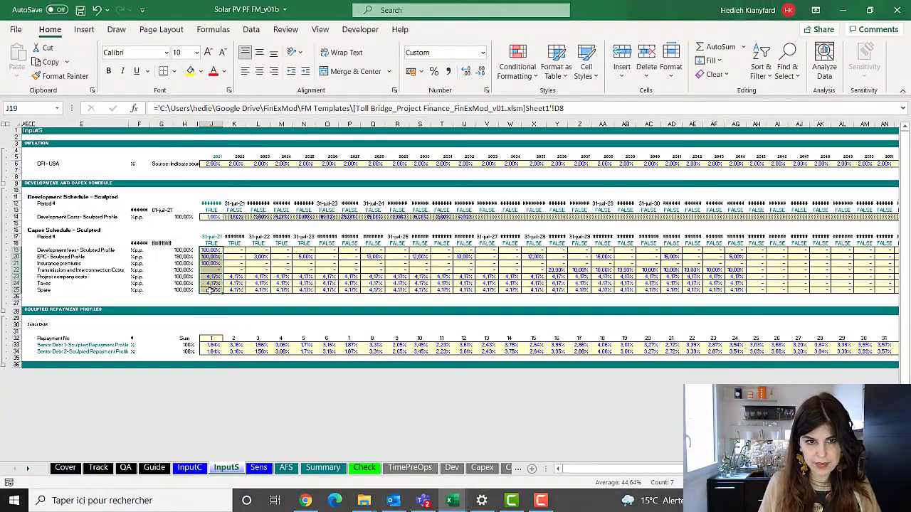
key("ctrl+shift+Right")
key("ctrl+c")
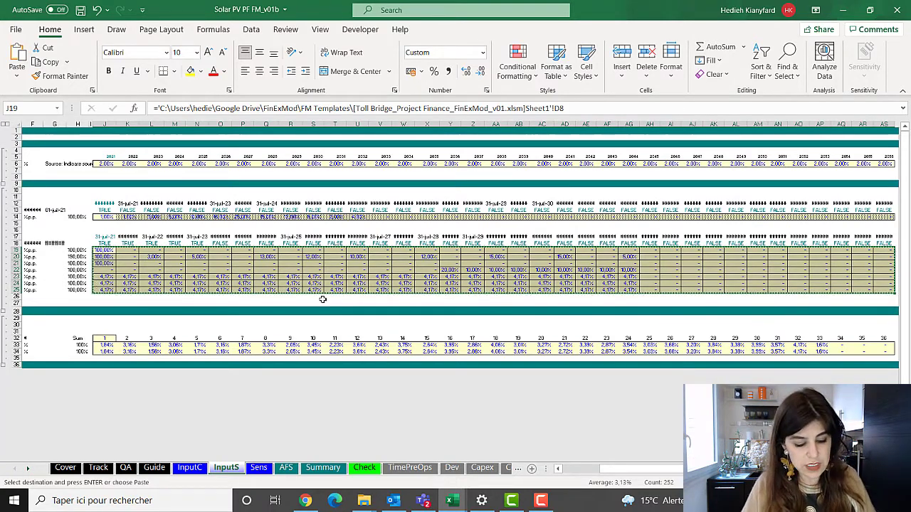
right_click(285, 270)
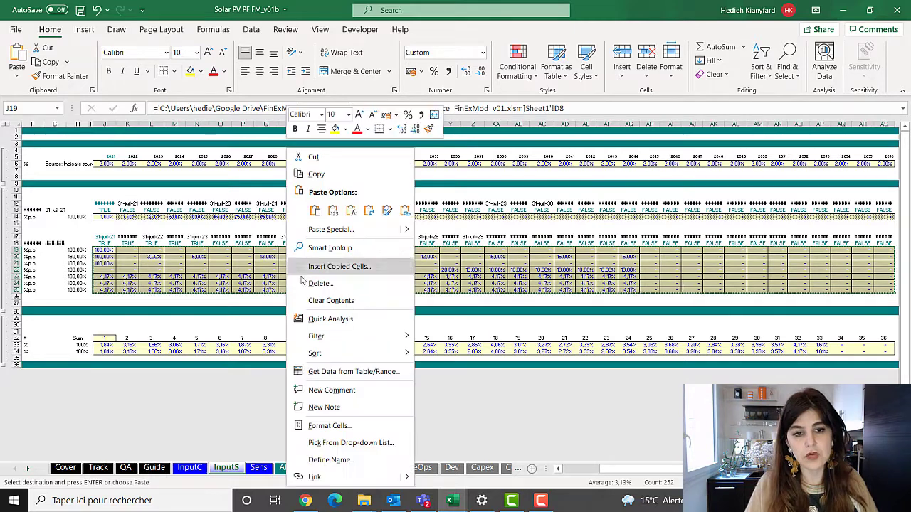
left_click(333, 211)
left_click(406, 270)
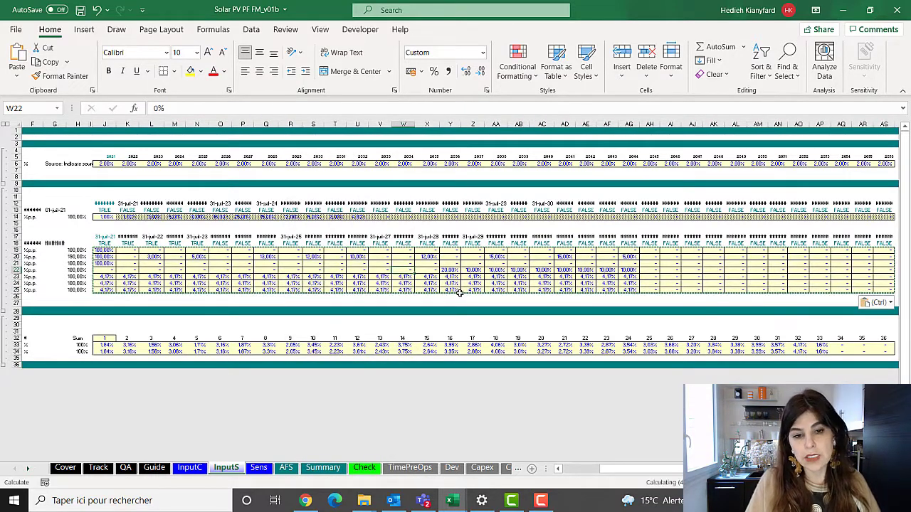
left_click(100, 13)
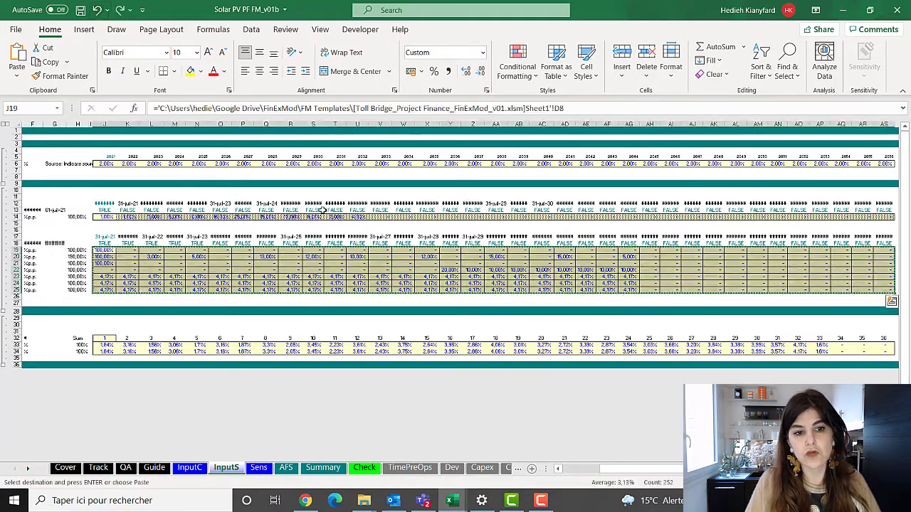
Run Find and Mark External Links from the Generic Macros format options on the InputS sheet
left_click(400, 270)
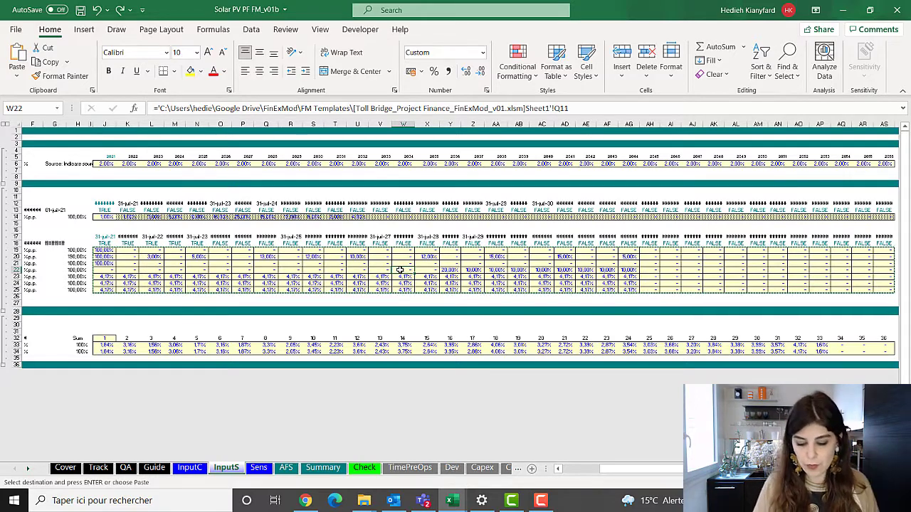
key("ctrl+alt+c")
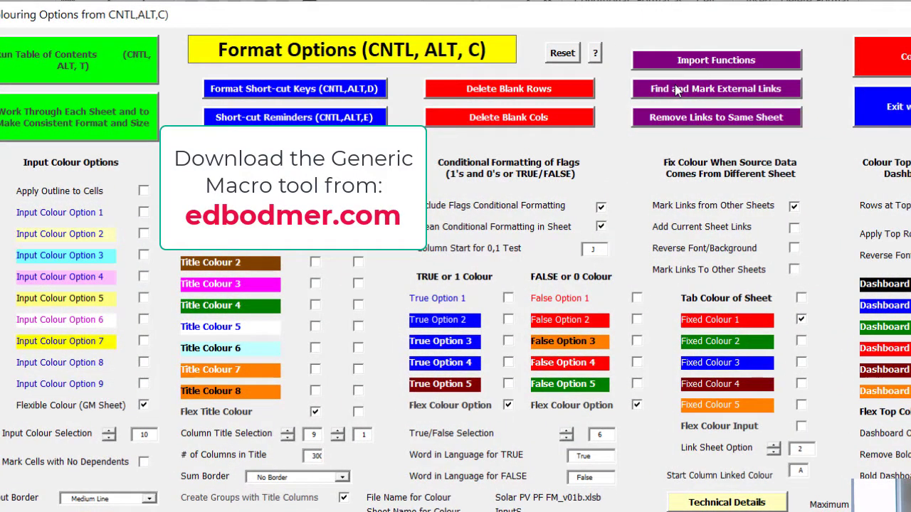
left_click(675, 86)
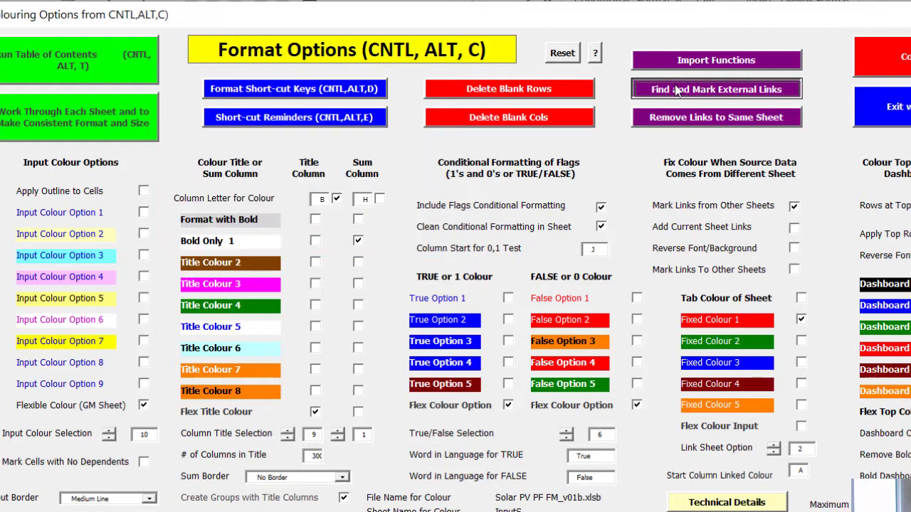
left_click(676, 90)
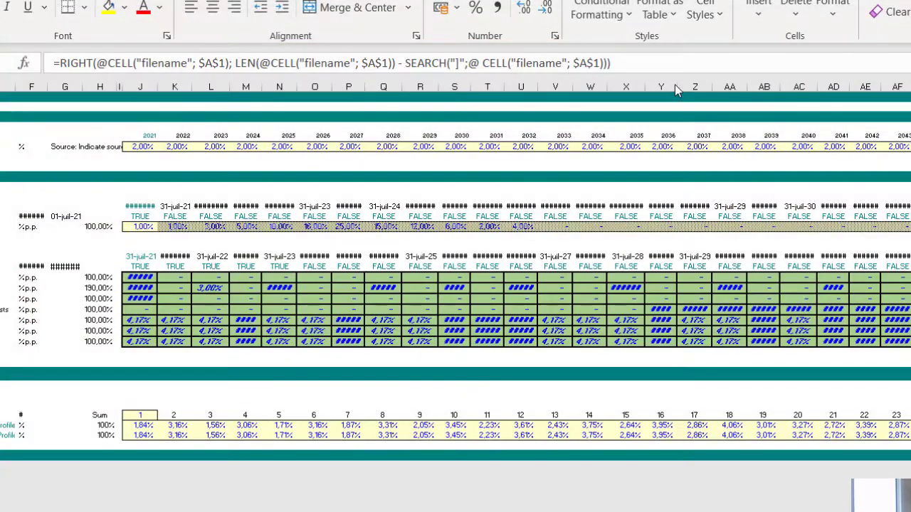
Examine the formulas of the marked Capex Schedule cells in rows 19 to 25 on InputS for external workbook references
left_click(315, 331)
left_click(487, 308)
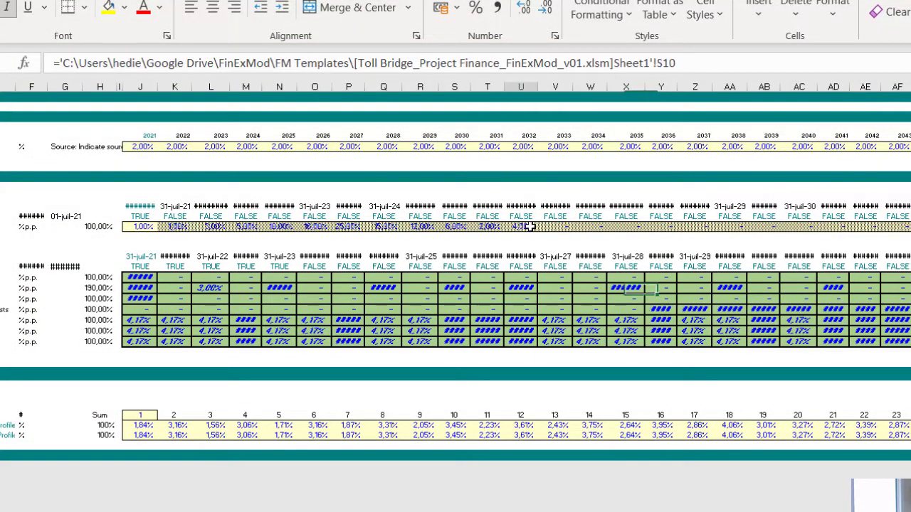
left_click(555, 341)
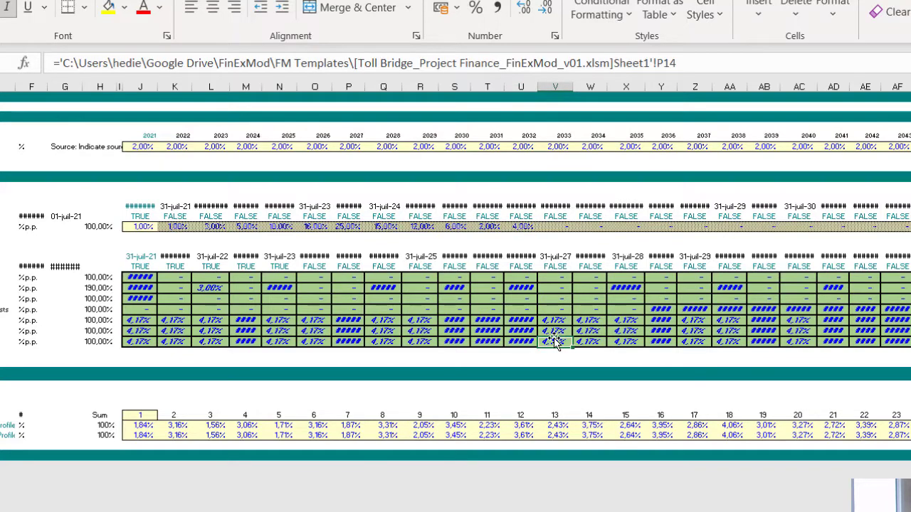
left_click(440, 308)
key("ctrl+Left")
key("ctrl+Right")
left_click(856, 344)
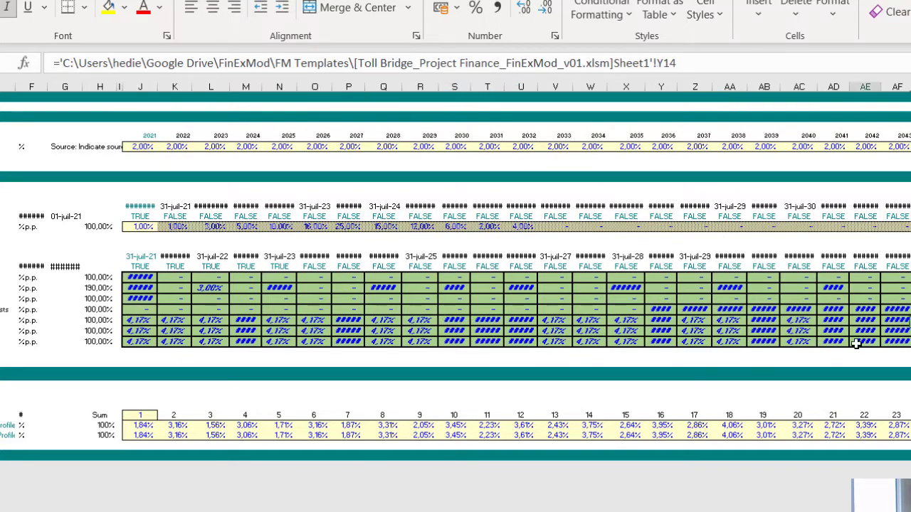
left_click(726, 323)
left_click(453, 291)
left_click(420, 312)
left_click(328, 326)
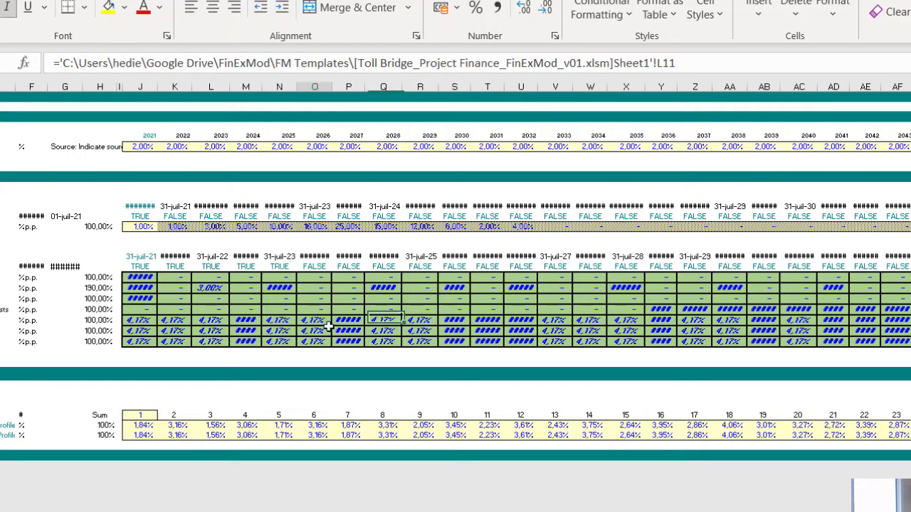
left_click(246, 310)
left_click_drag(141, 277, 141, 330)
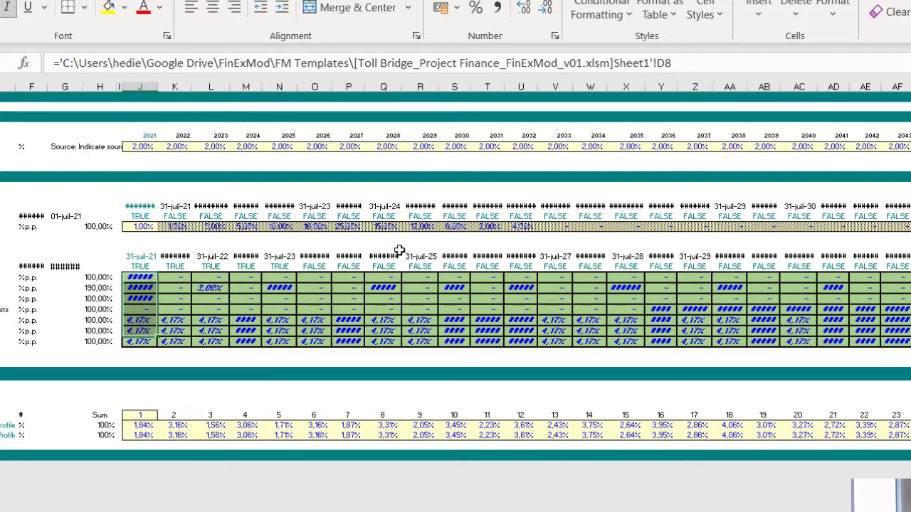
key("shift+Down")
left_click(488, 320)
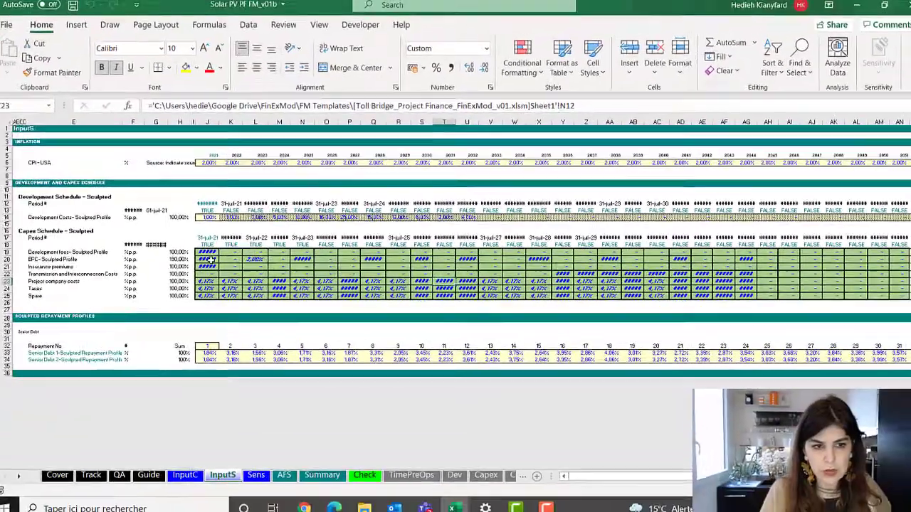
Replace the linked formulas in J19:AS25 on InputS with their values and save the workbook
left_click_drag(140, 277, 143, 331)
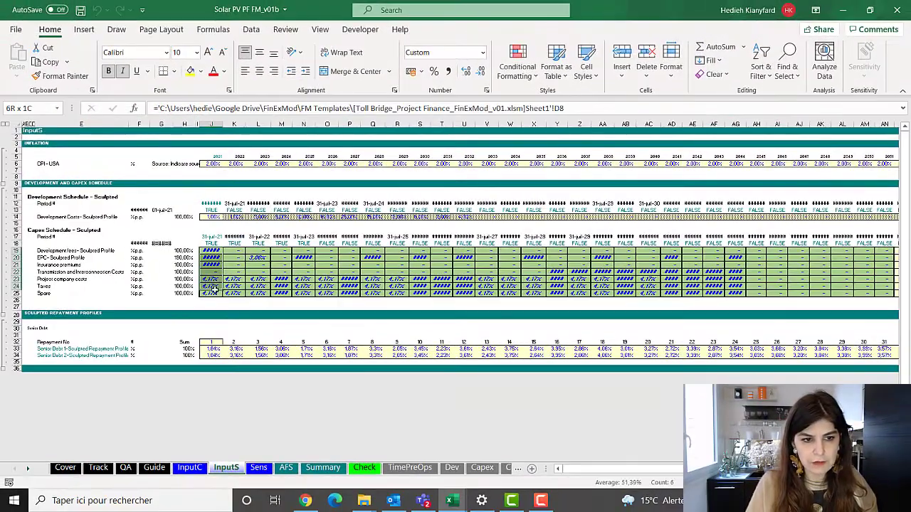
key("ctrl+shift+Right")
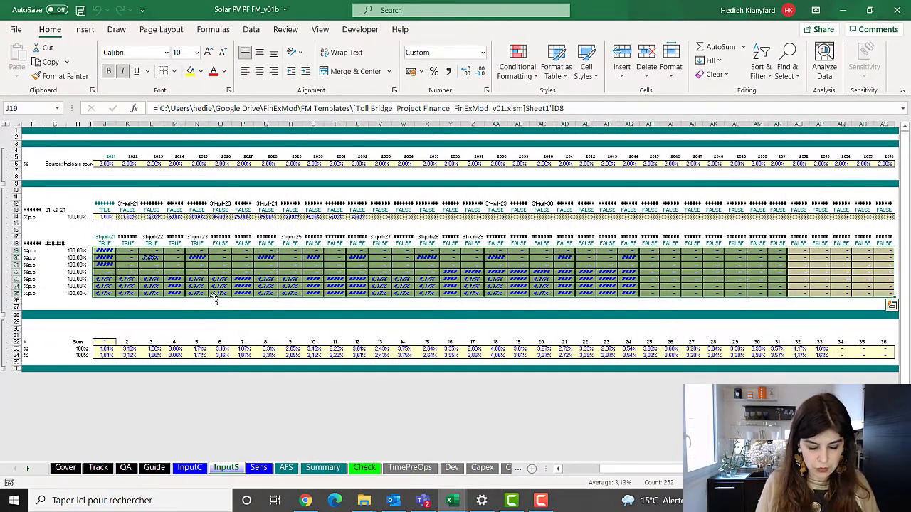
key("ctrl+c")
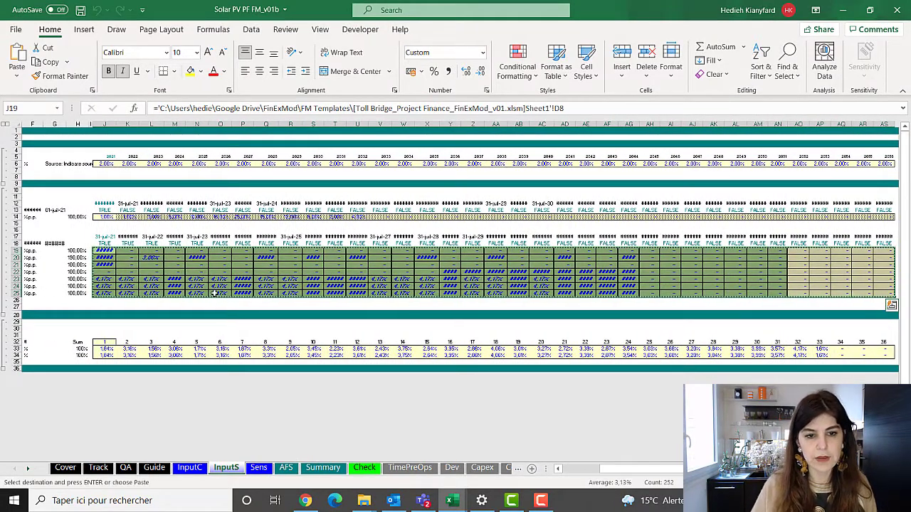
right_click(213, 294)
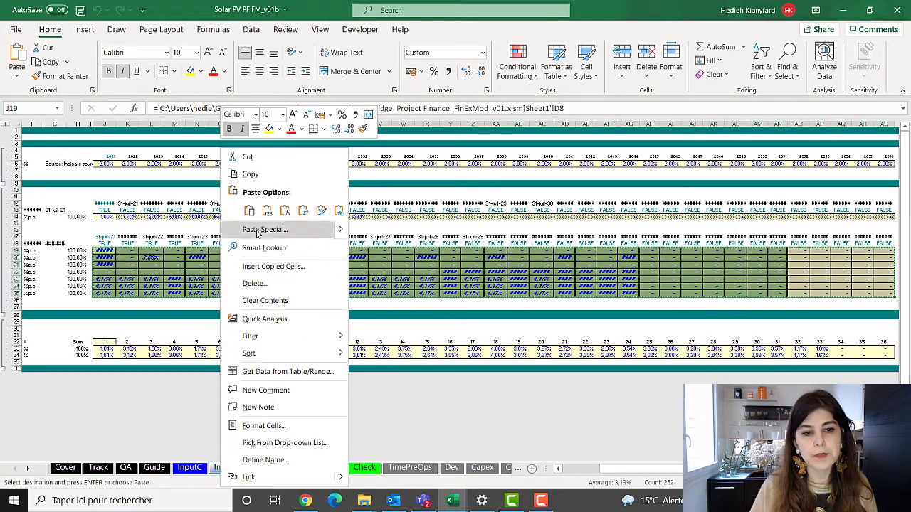
left_click(267, 211)
left_click(259, 269)
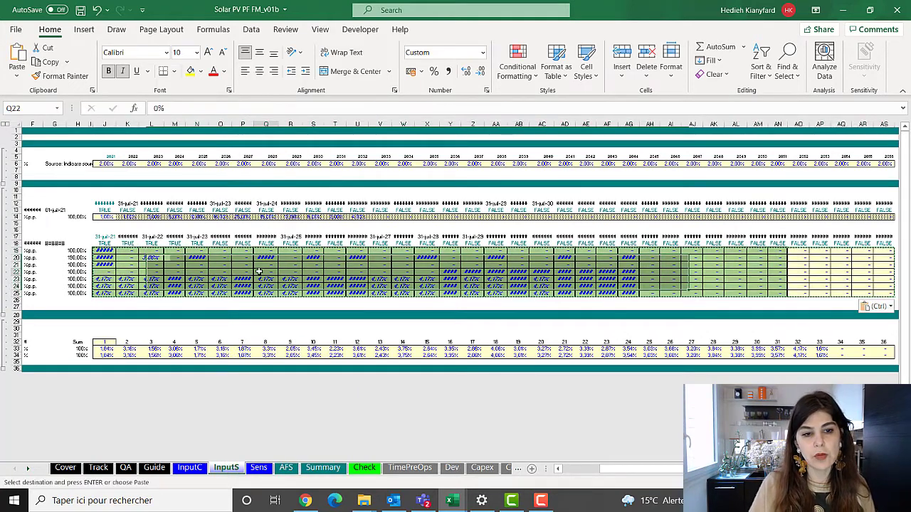
left_click(81, 9)
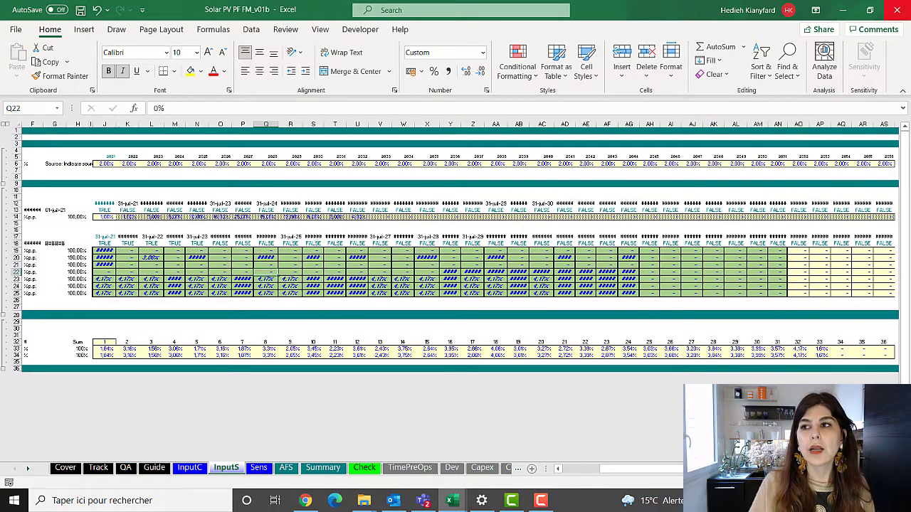
Close the workbook and reopen Solar PV PF FM_v01b from the recent files
left_click(896, 10)
left_click(16, 29)
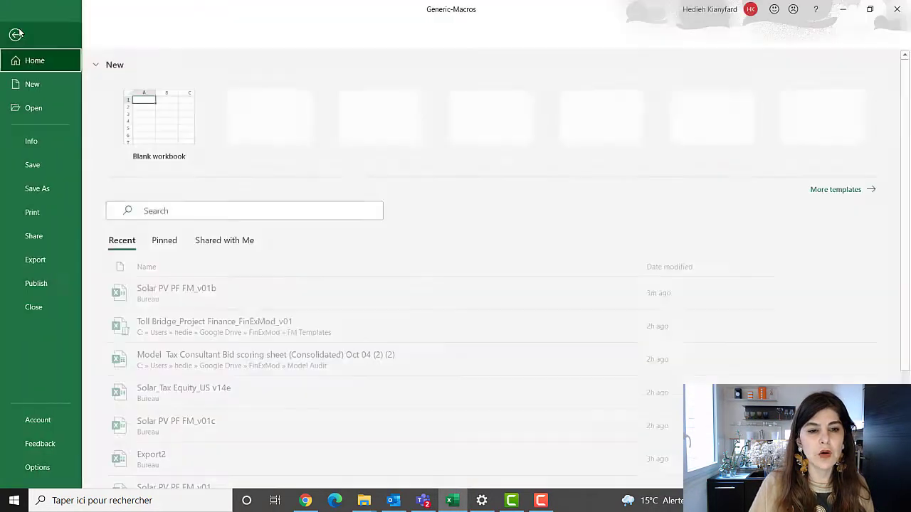
left_click(171, 297)
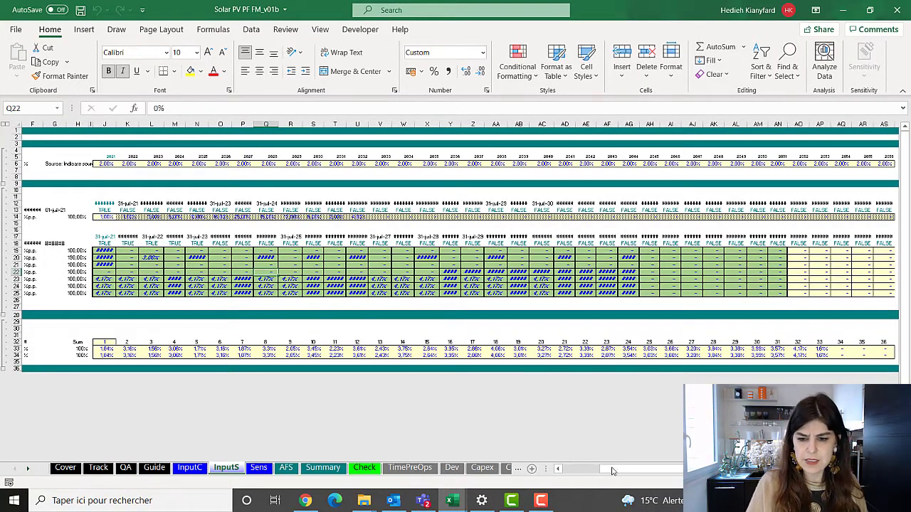
left_click_drag(612, 471, 570, 471)
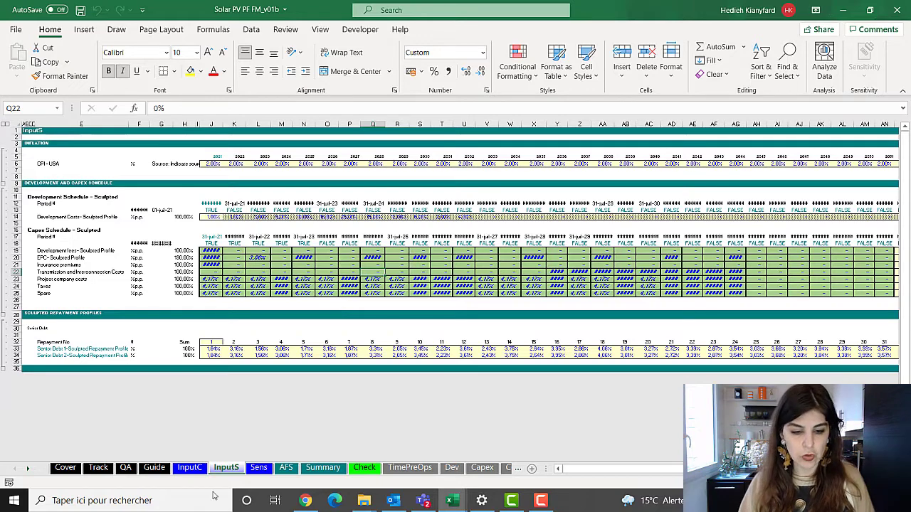
Switch to Chrome and look through the Financial Model Detective PDF's contents page for the episode on hidden things
left_click(306, 501)
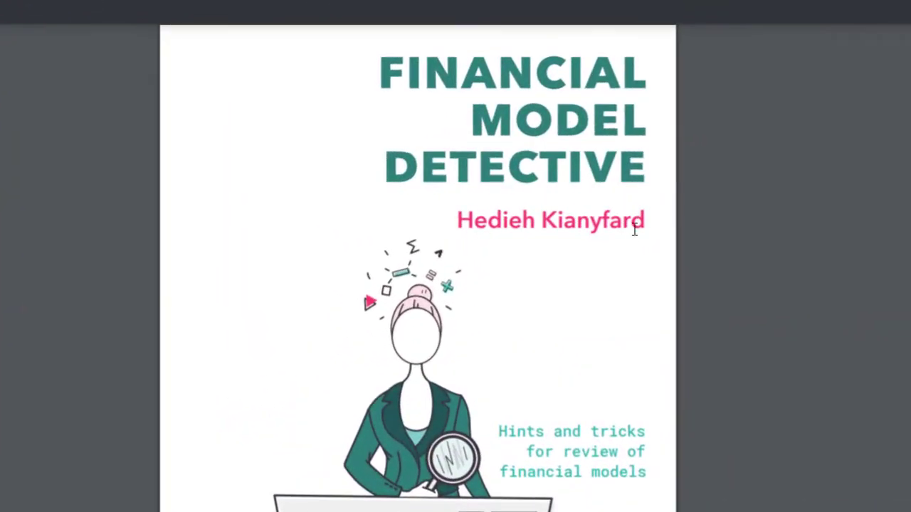
scroll(596, 280, "down", 10)
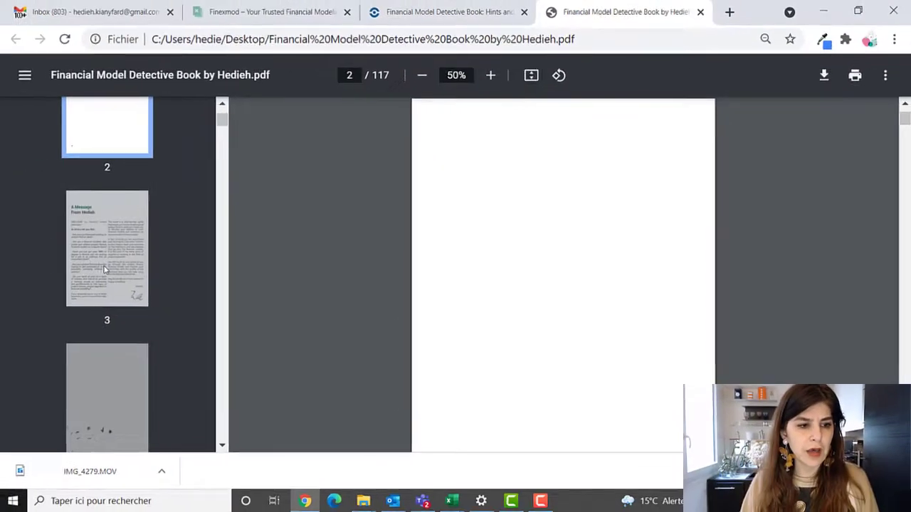
left_click(107, 271)
scroll(112, 274, "down", 2)
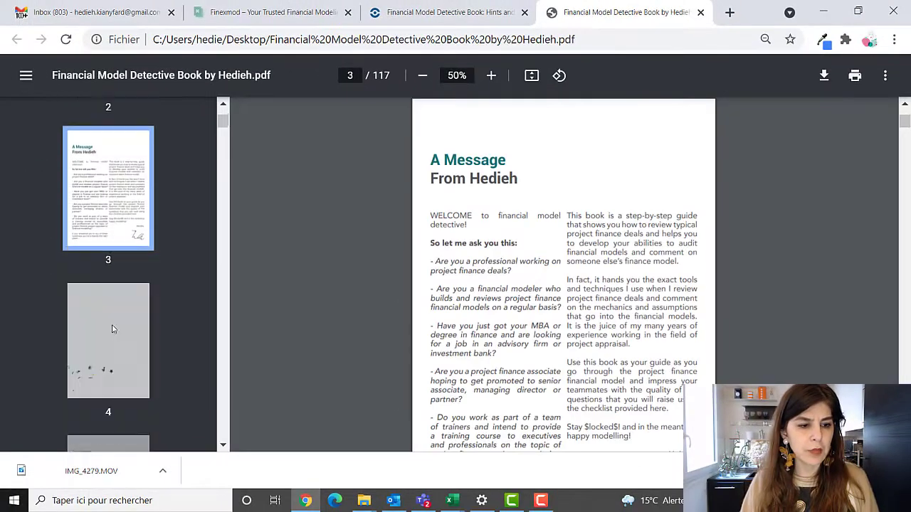
left_click(114, 378)
scroll(114, 382, "down", 4)
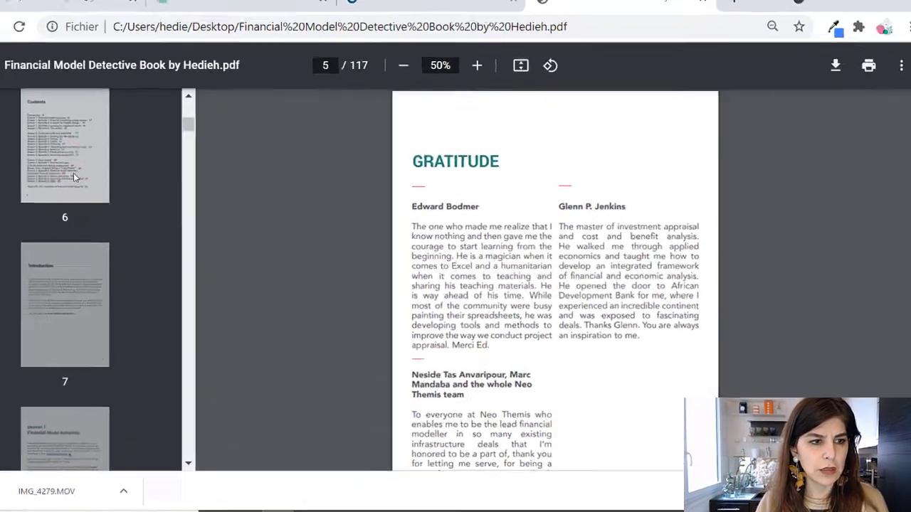
left_click(116, 175)
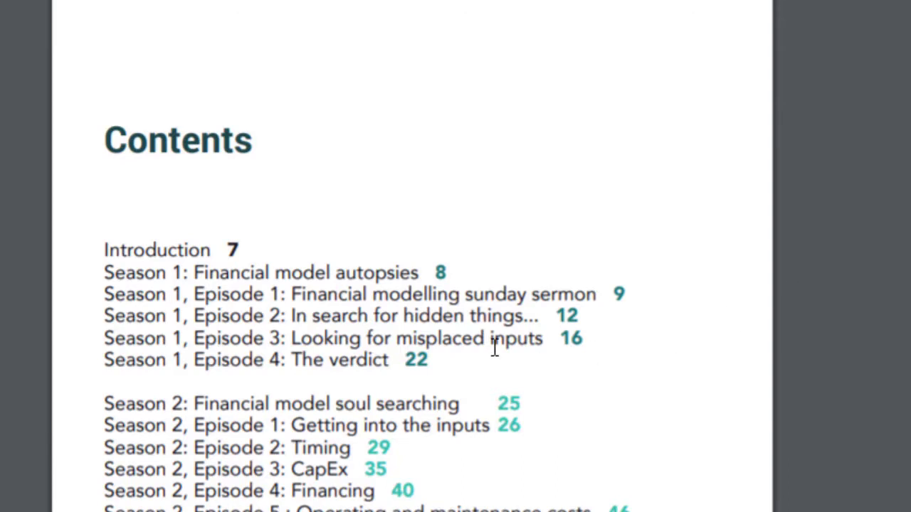
left_click_drag(285, 316, 543, 322)
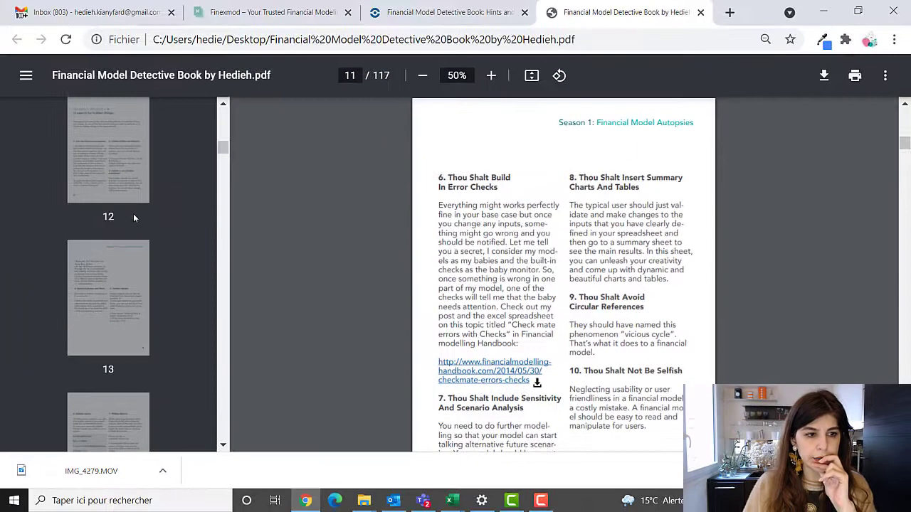
Read the episode "In search for hidden things..." from page 12 of the PDF for ways to unhide worksheets, rows and objects
left_click(137, 193)
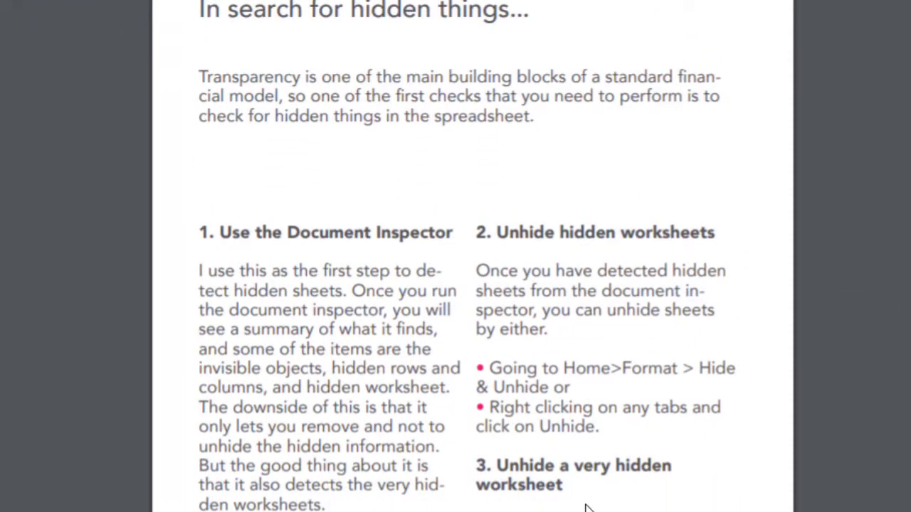
scroll(590, 506, "down", 10)
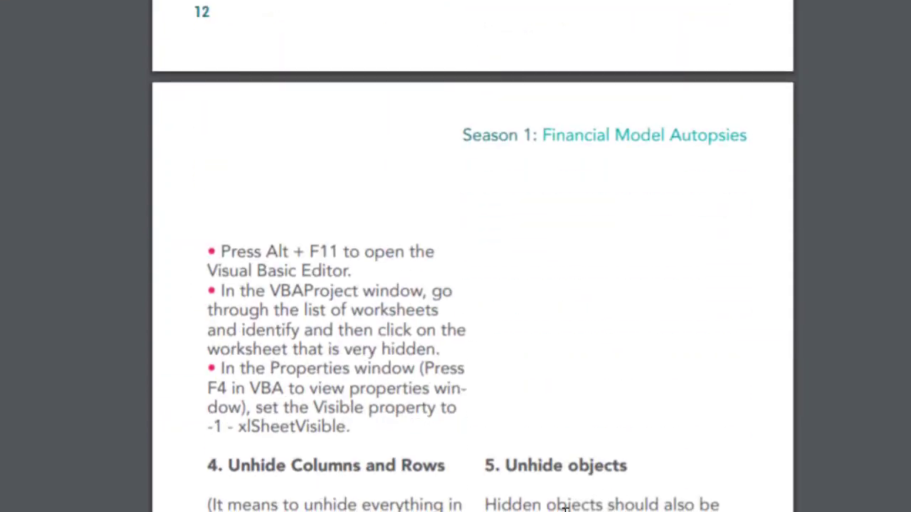
scroll(564, 508, "down", 5)
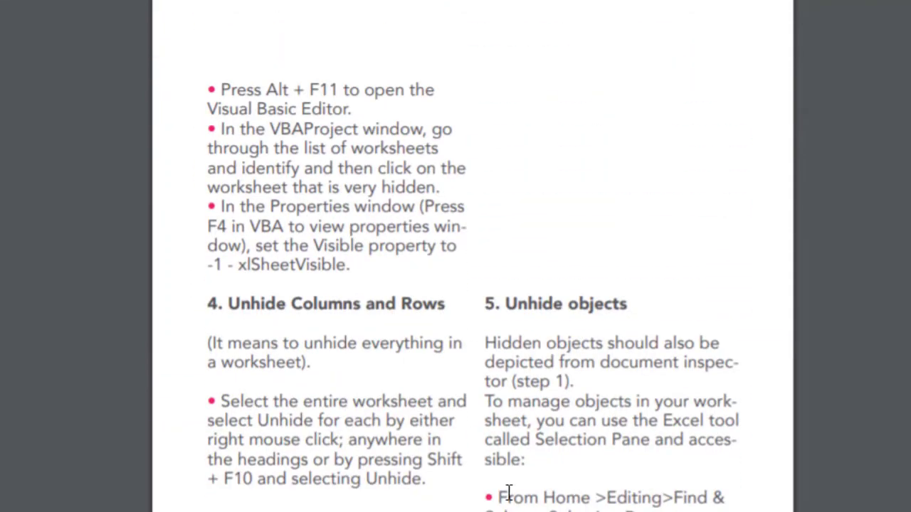
scroll(525, 471, "down", 15)
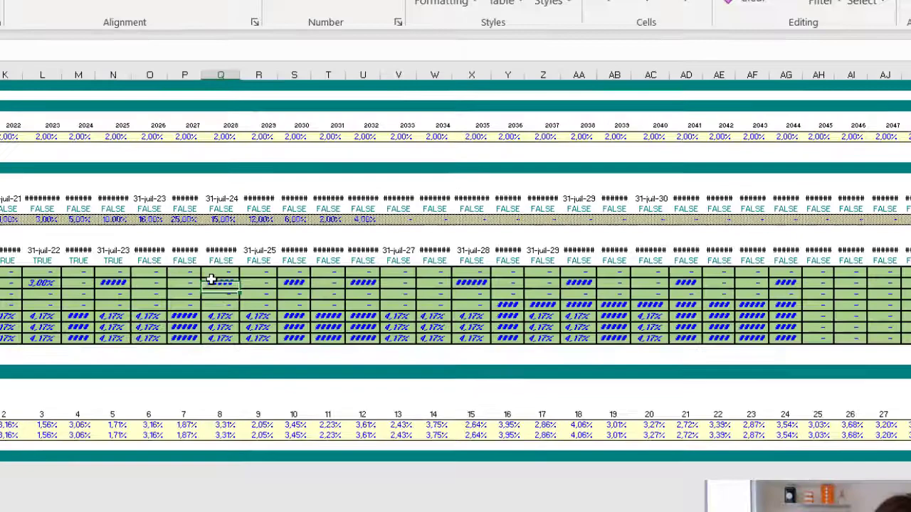
Switch back to Excel and delete the defined name Mille, which refers to Modele_HydroElectrique_v87.xlsb
left_click(260, 338)
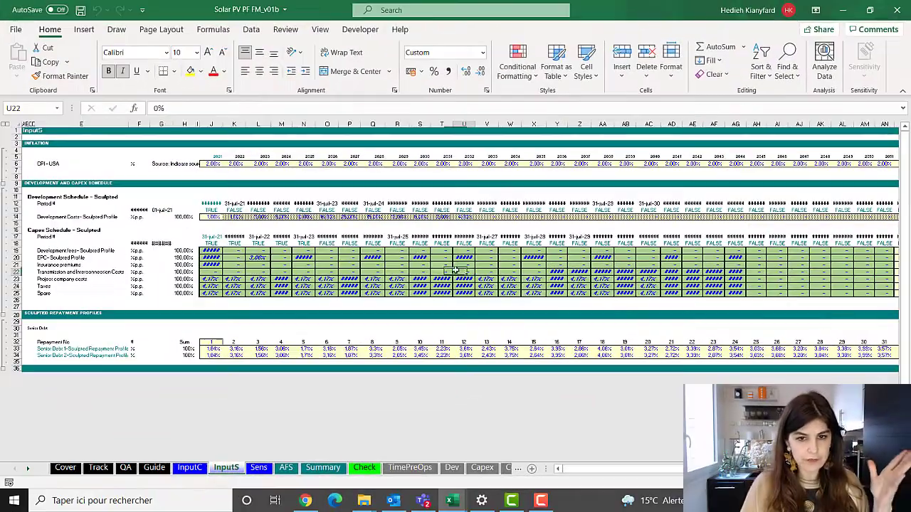
left_click(711, 274)
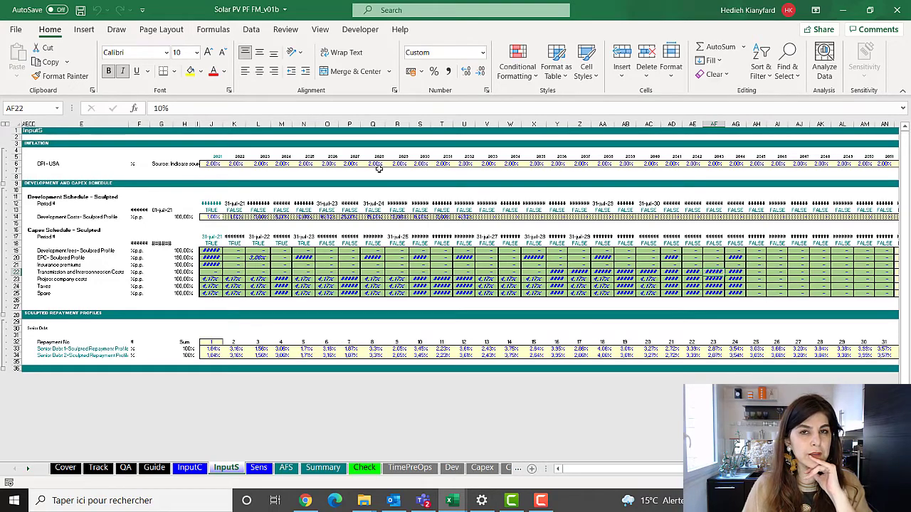
left_click(213, 29)
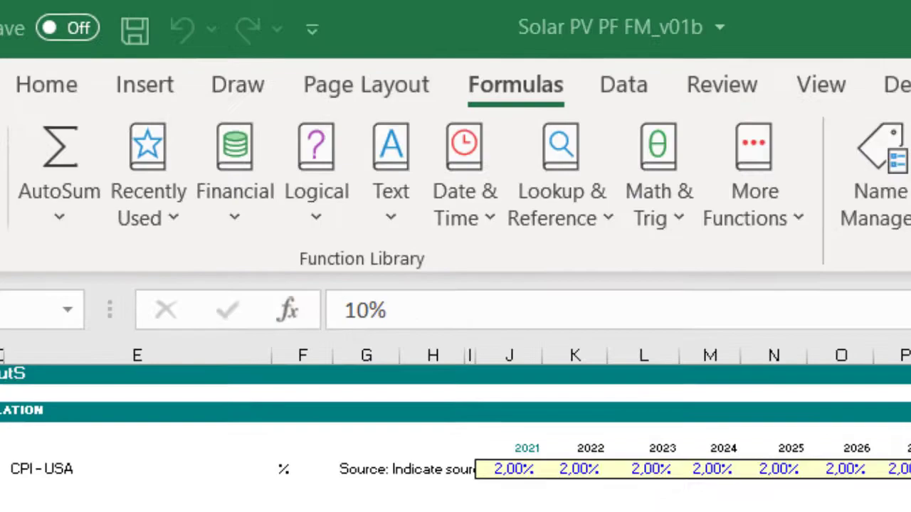
left_click(878, 179)
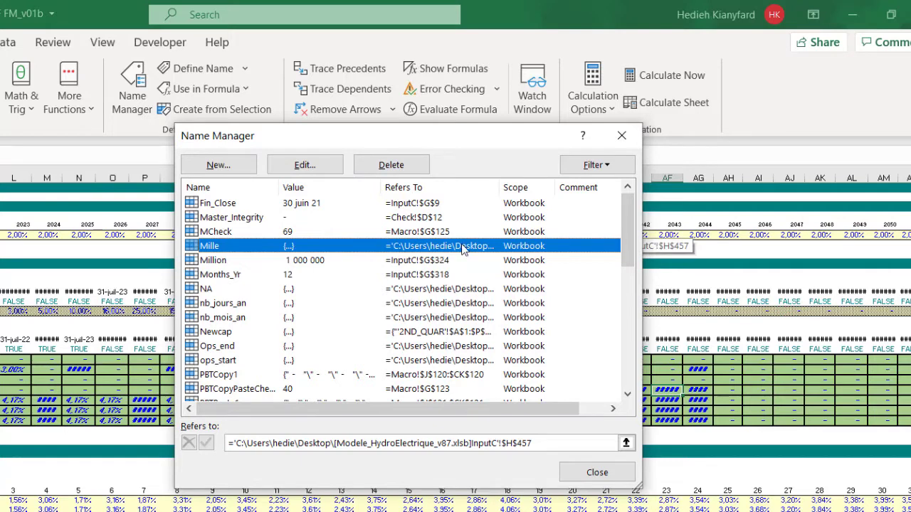
left_click(394, 168)
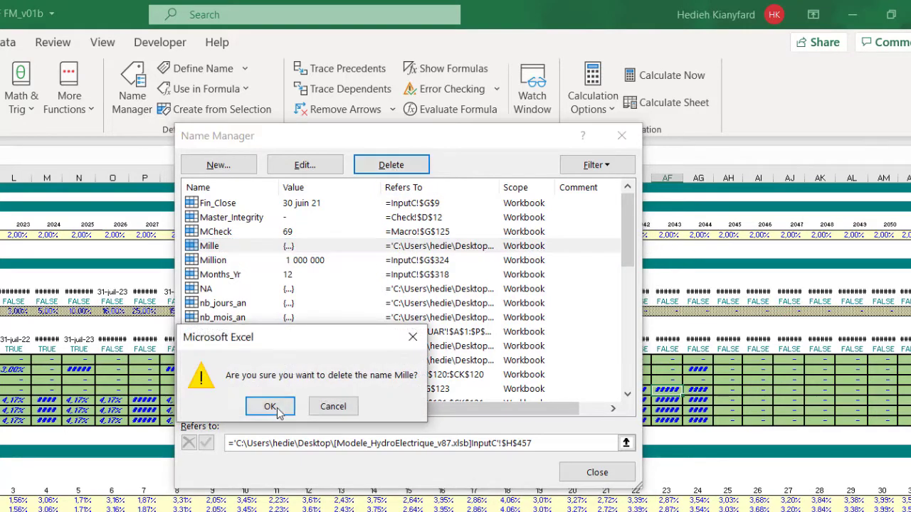
left_click(276, 409)
Delete the defined names NA, nb_jours_an and nb_mois_an, which refer to the external workbook Modele_HydroElectrique_v87.xlsb
left_click(414, 276)
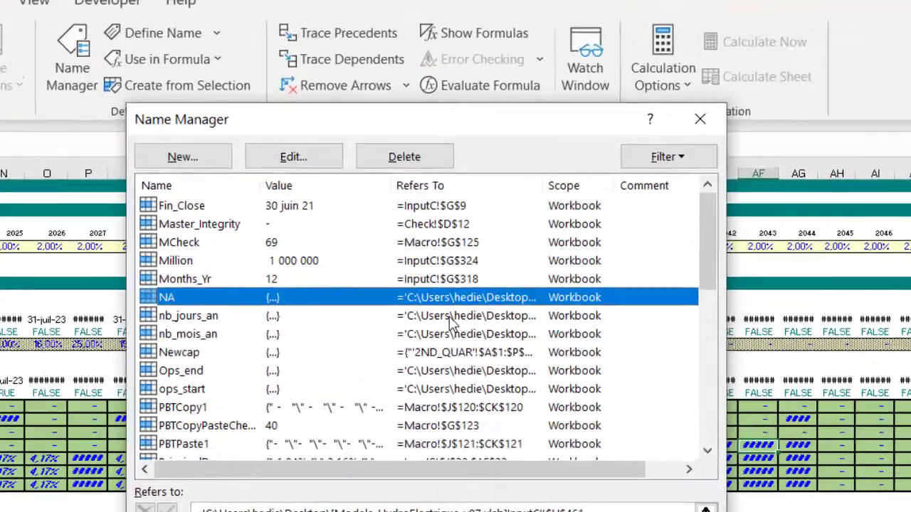
left_click(448, 334, "shift")
left_click(405, 156)
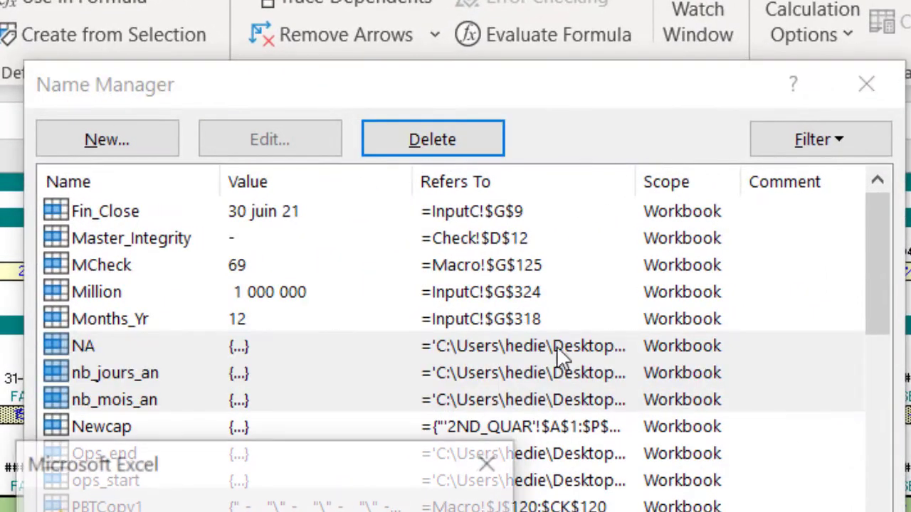
key("Return")
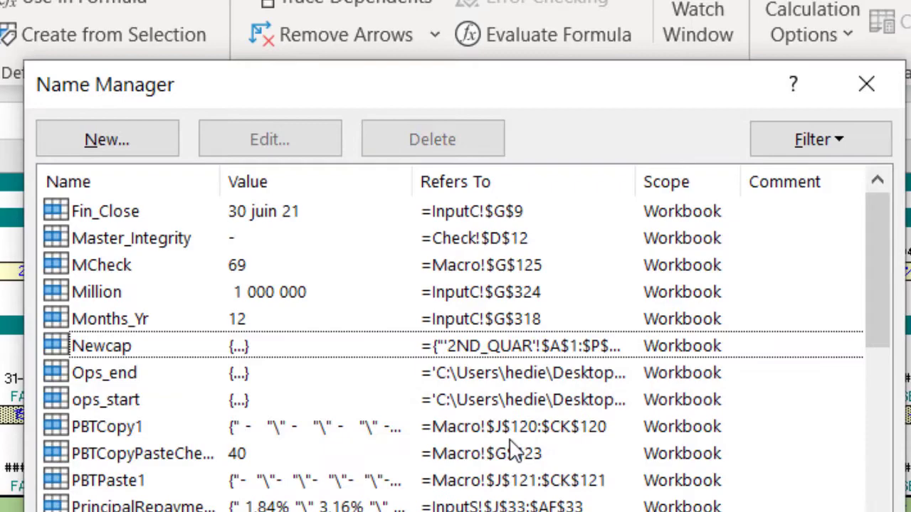
Delete the externally linked defined names Ops_end and ops_start
left_click(499, 375)
left_click(503, 400, "shift")
left_click(437, 143)
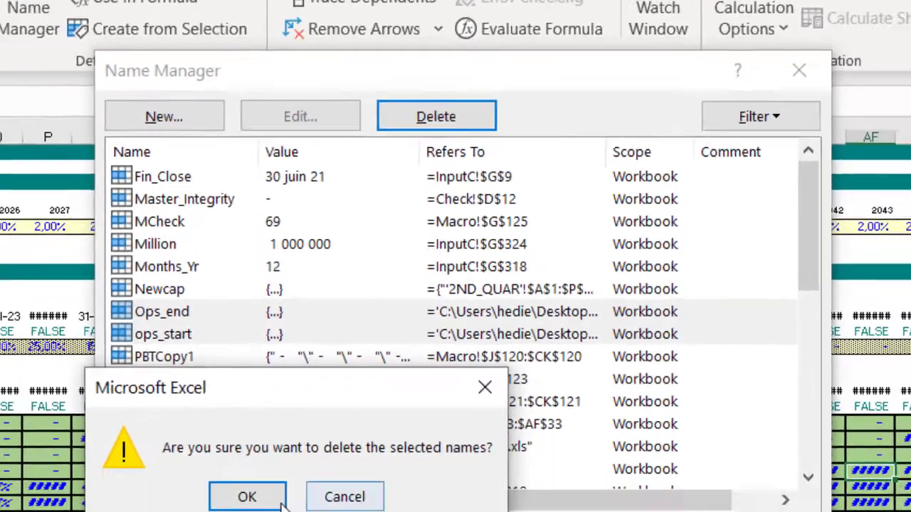
key("Return")
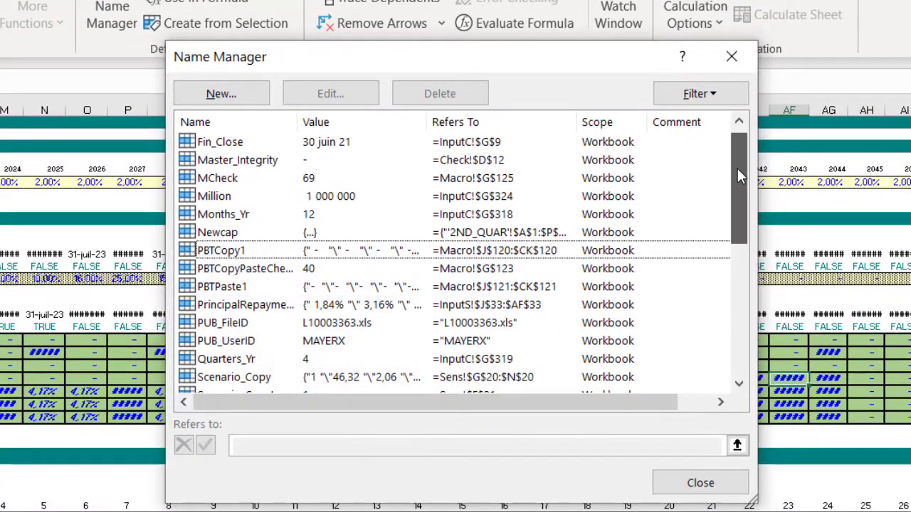
Delete the defined name Tarif, which refers to the Tarif sheet of Modele_HydroElectrique_v87.xlsb
left_click_drag(738, 171, 739, 296)
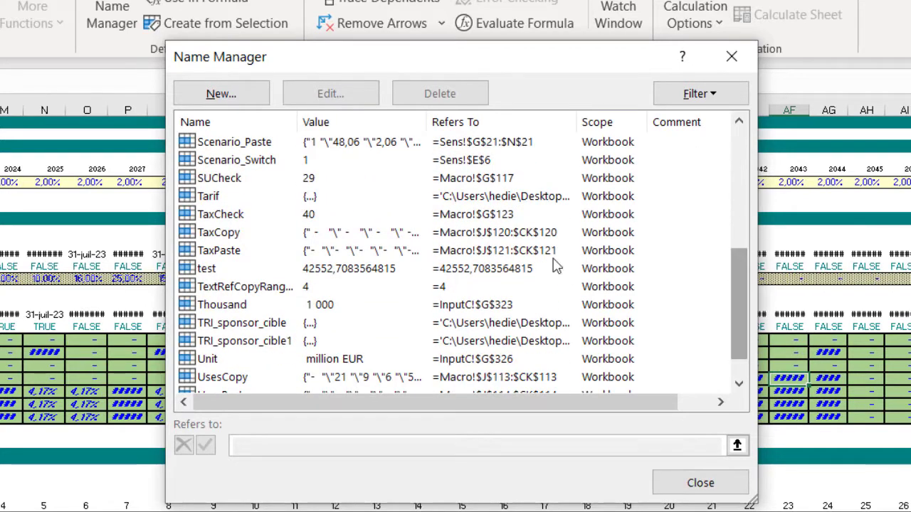
left_click(503, 200)
left_click(474, 101)
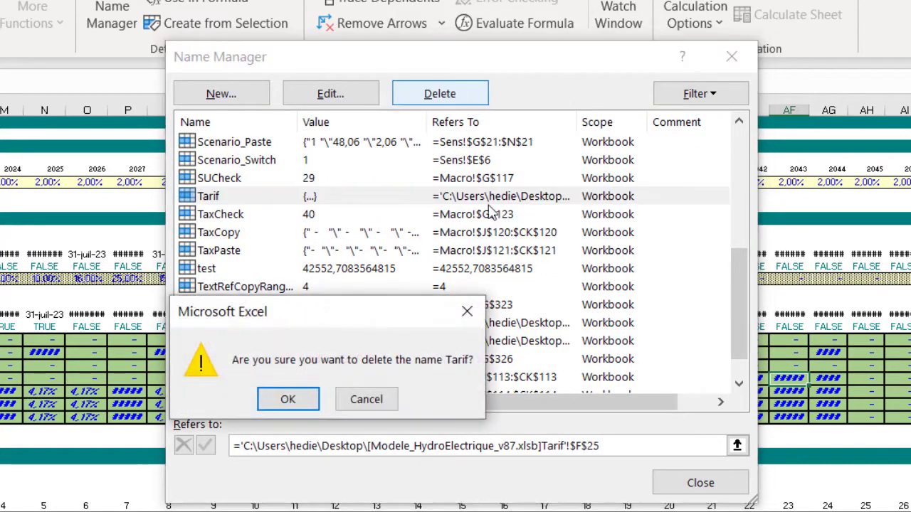
left_click(292, 402)
Delete the externally linked defined names TRI_sponsor_cible and TRI_sponsor_cible1
left_click(524, 307)
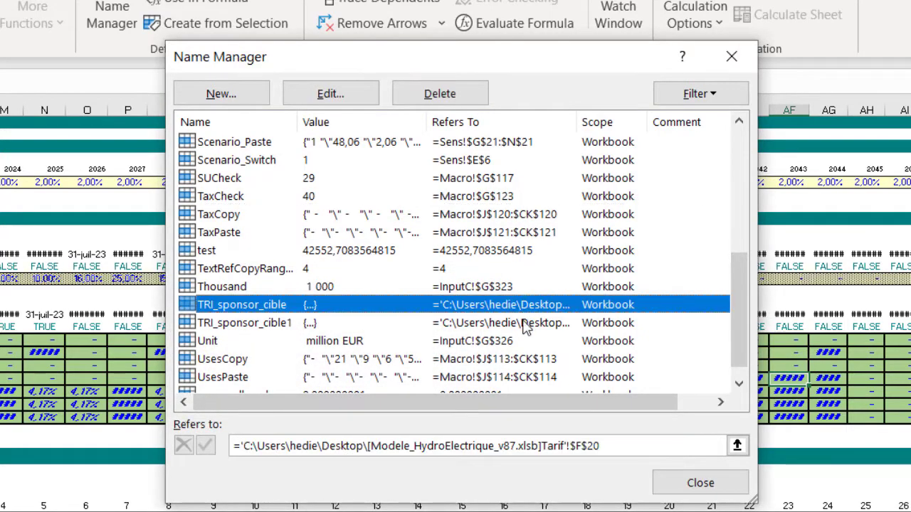
left_click(525, 323, "shift")
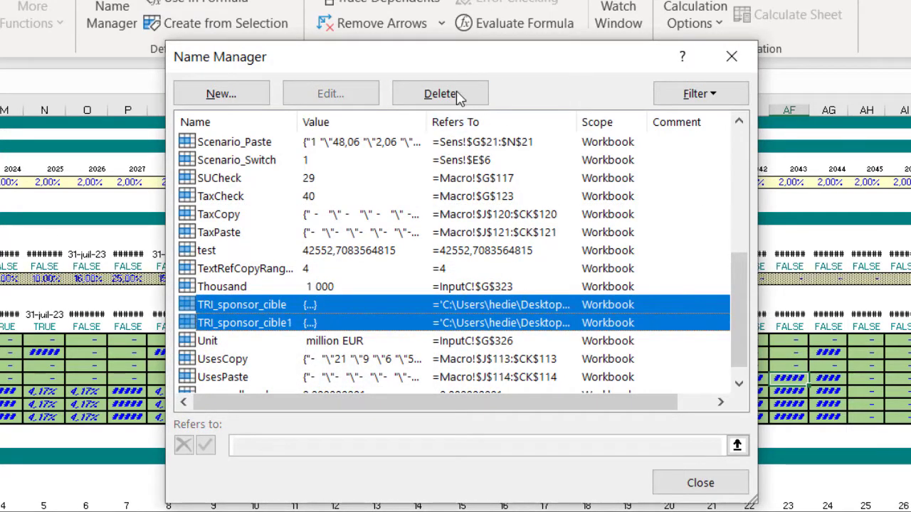
left_click(459, 99)
left_click(275, 404)
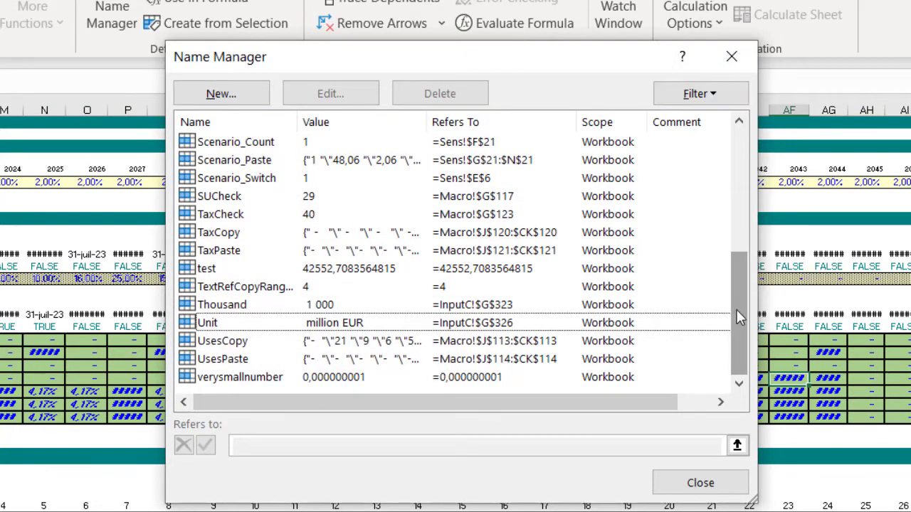
Delete the defined names PUB_FileID and PUB_UserID near the middle of the name list
left_click_drag(739, 318, 747, 146)
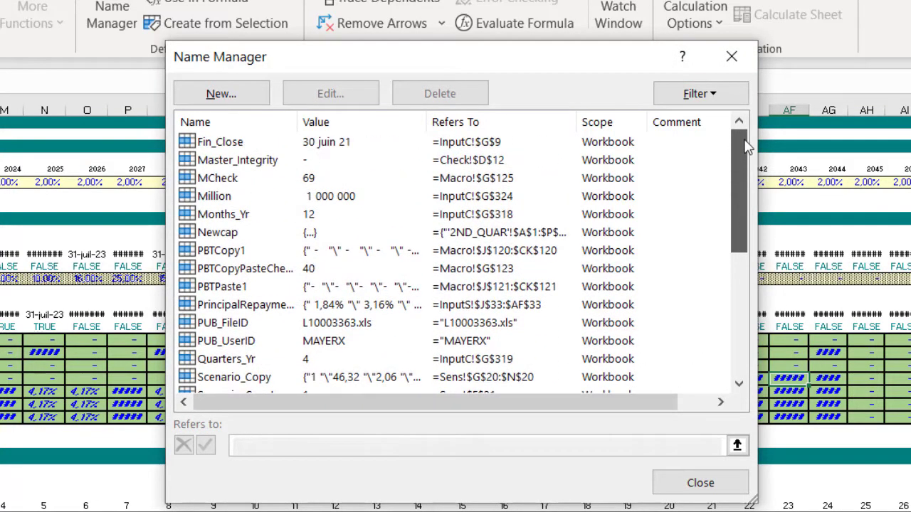
left_click(370, 324)
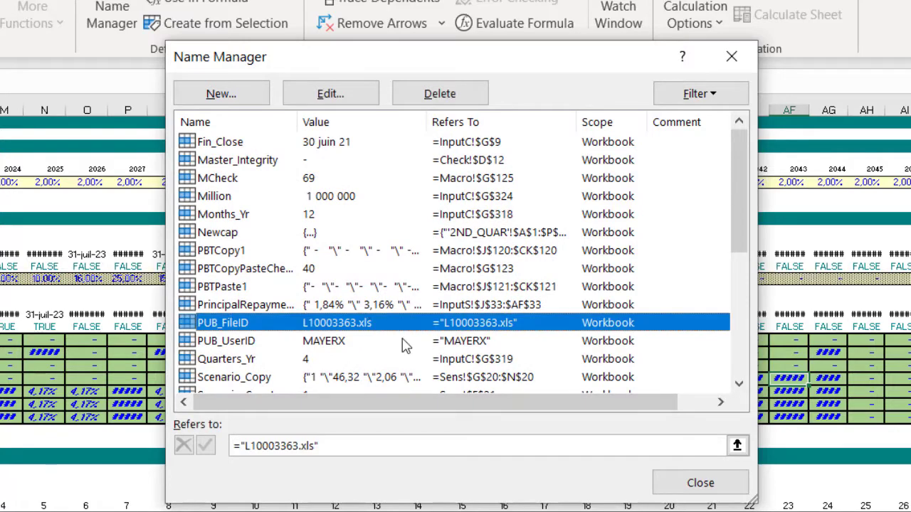
left_click(402, 342, "shift")
left_click(440, 93)
left_click(287, 399)
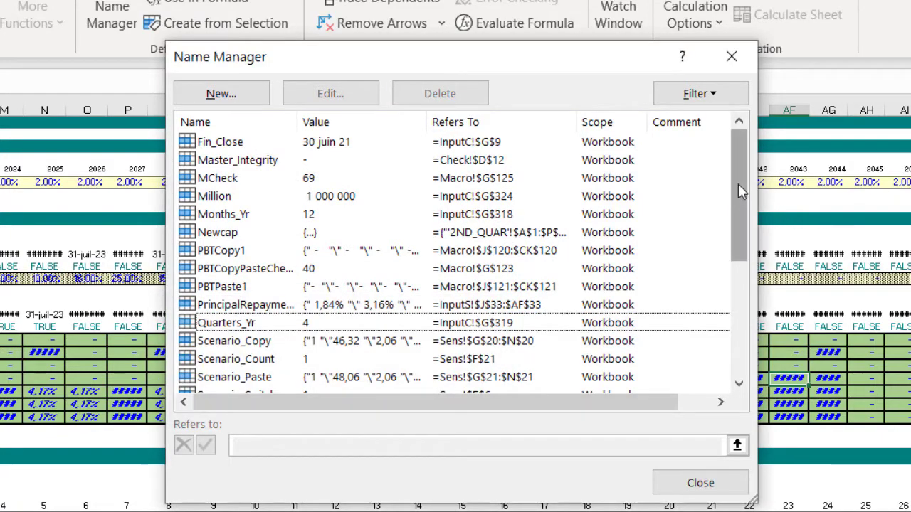
Check the rest of the defined names for external references, leave the Name Manager and save the workbook
scroll(739, 180, "down", 4)
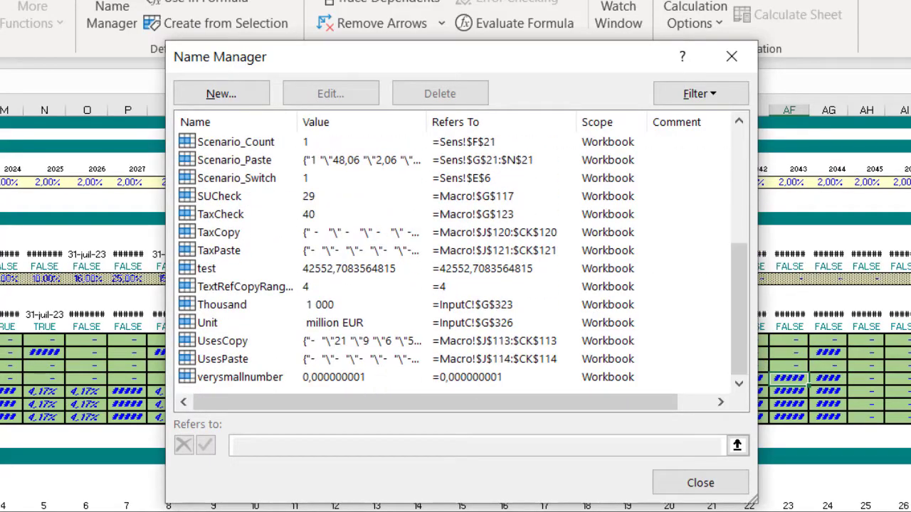
left_click(710, 486)
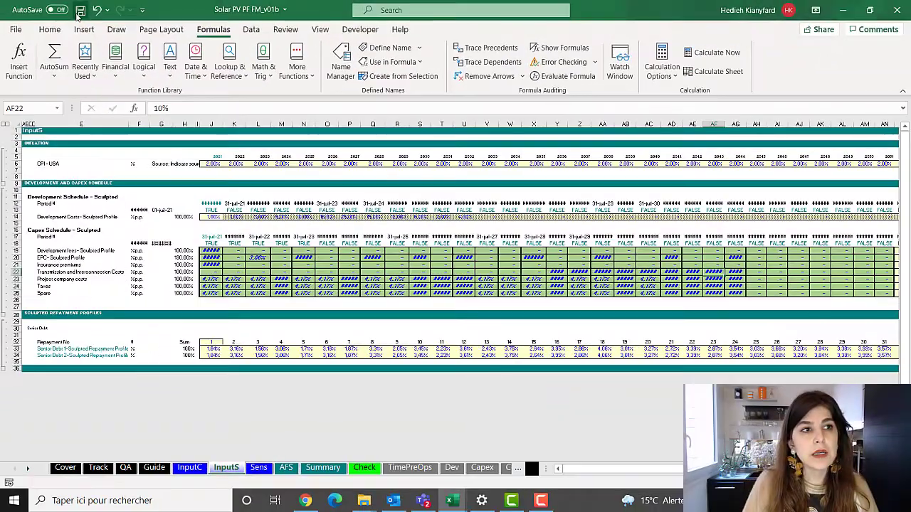
left_click(80, 11)
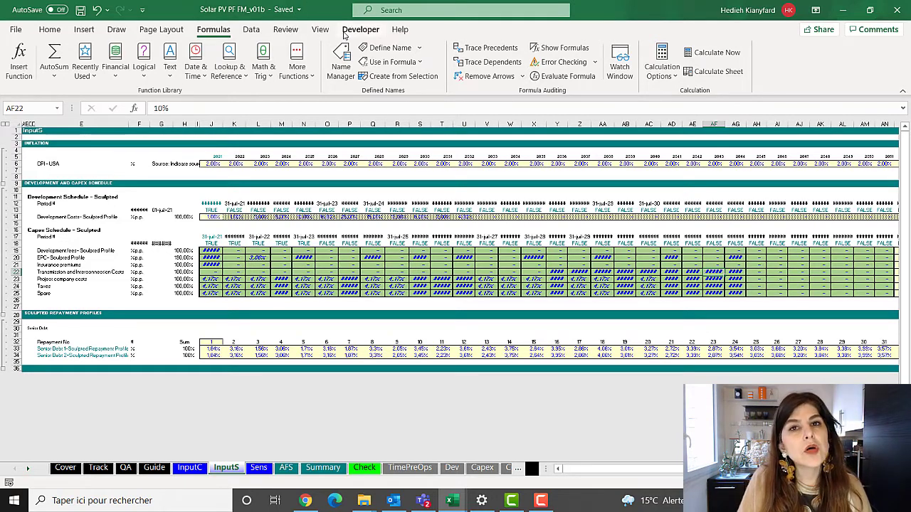
Switch to Chrome, read the ShowAllNames macro code under "Hidden names" on page 14 of the PDF, and return to Excel
left_click(305, 500)
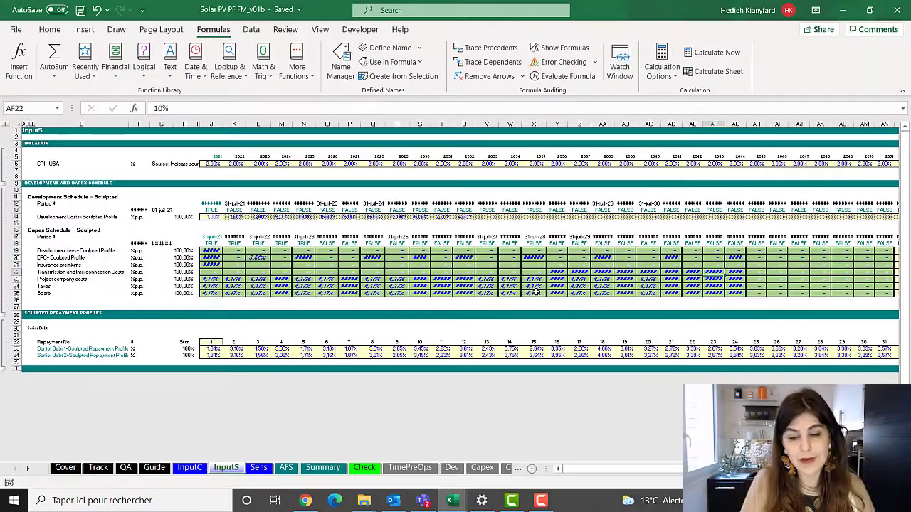
left_click(534, 279)
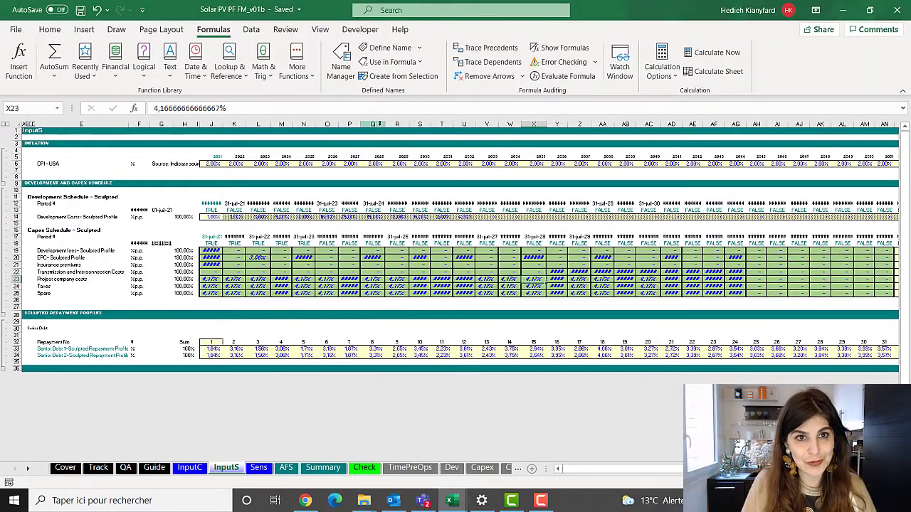
left_click(362, 31)
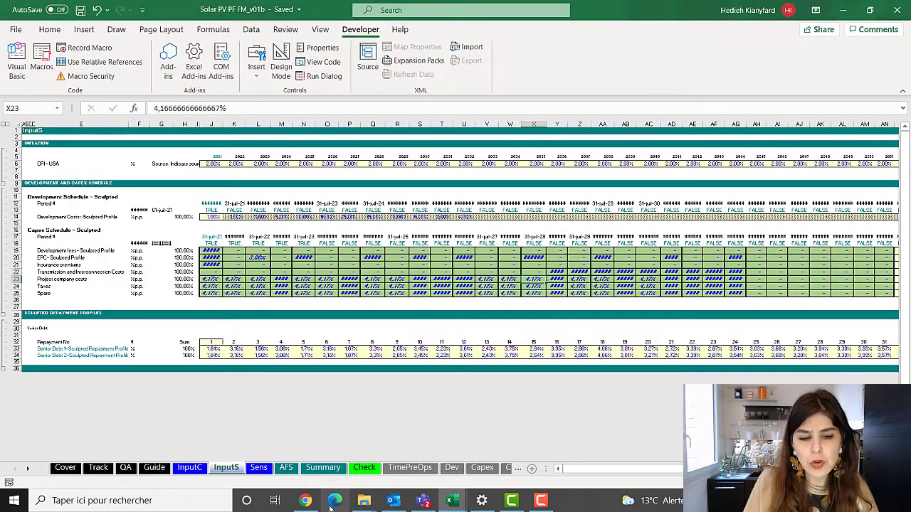
left_click(305, 500)
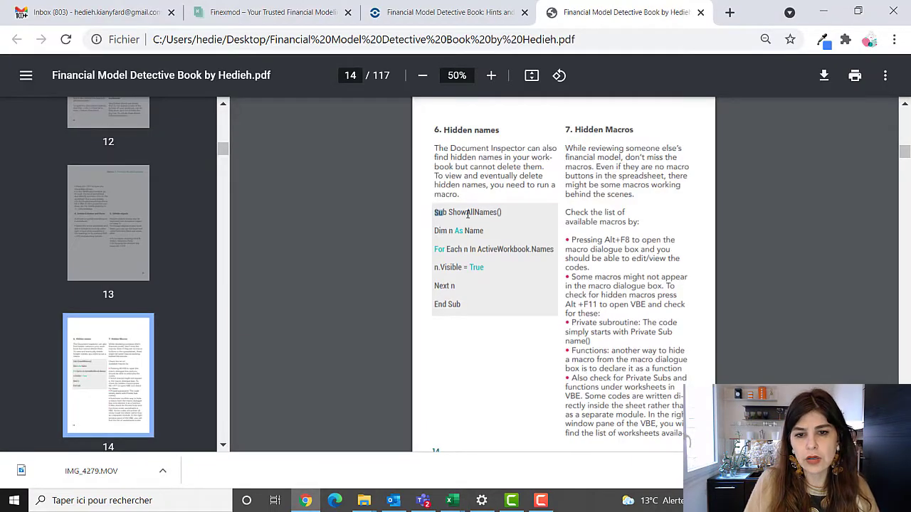
left_click_drag(467, 214, 461, 299)
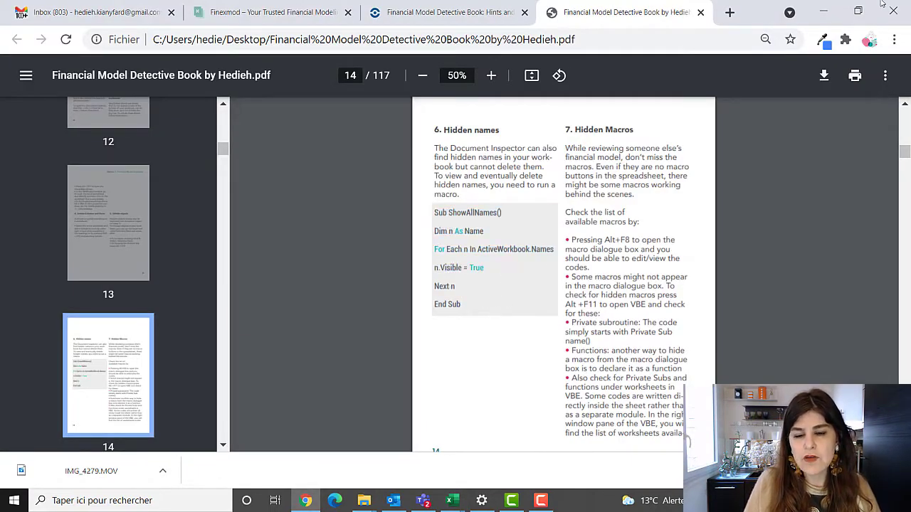
left_click(824, 12)
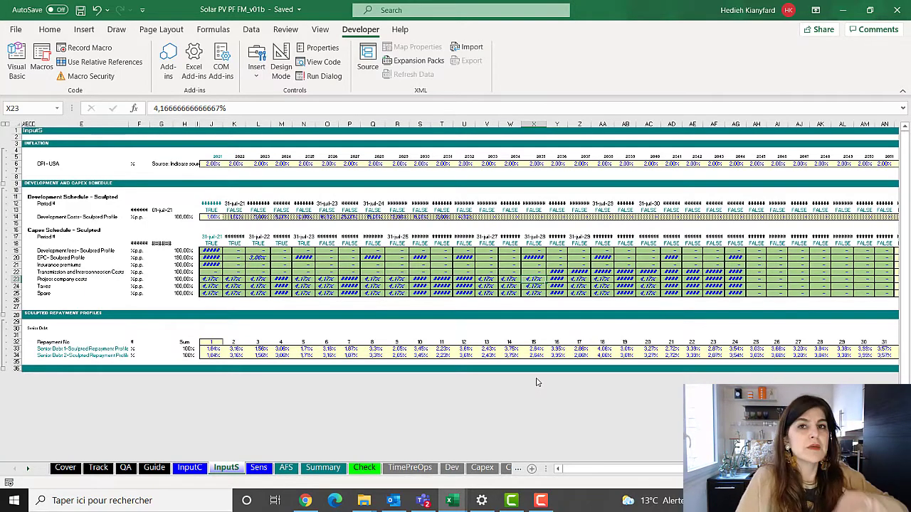
Open the workbook's ShowAllNames macro in the Visual Basic editor, review its code in Module1, and close the editor
left_click(42, 67)
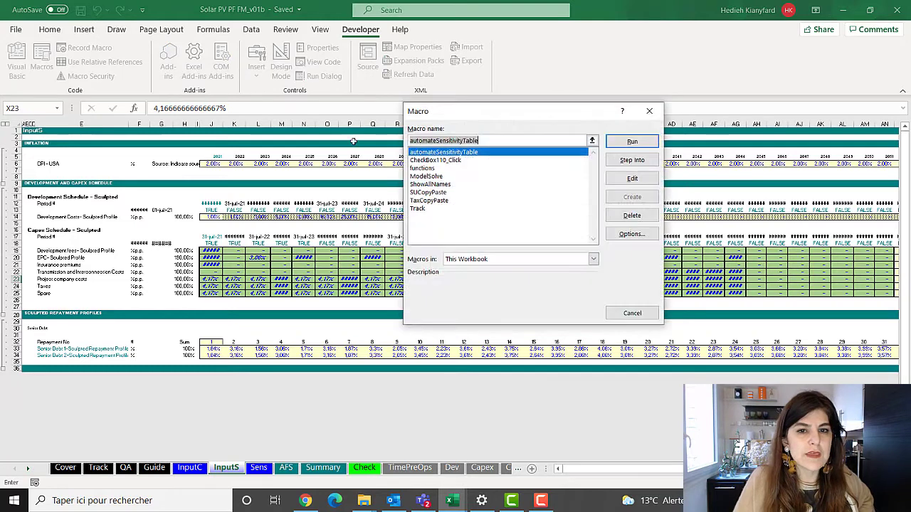
left_click(430, 185)
left_click(632, 178)
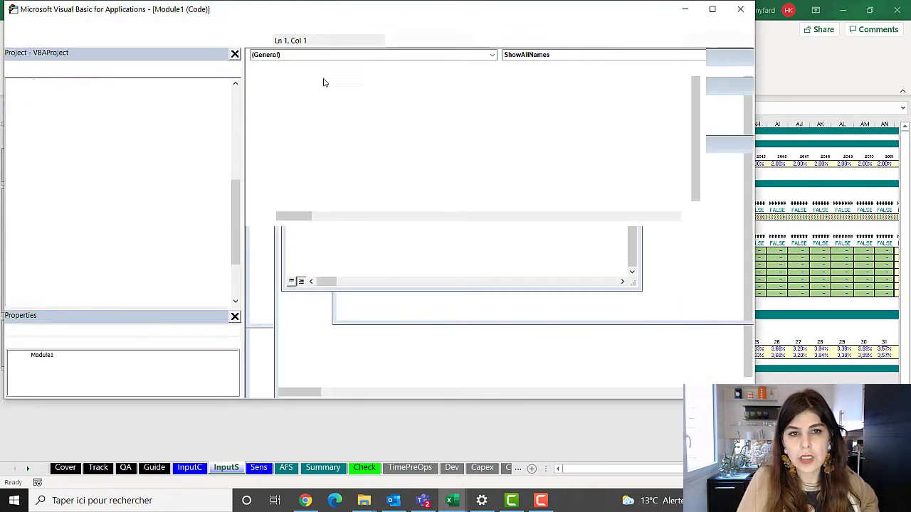
left_click_drag(265, 69, 333, 111)
left_click(325, 137)
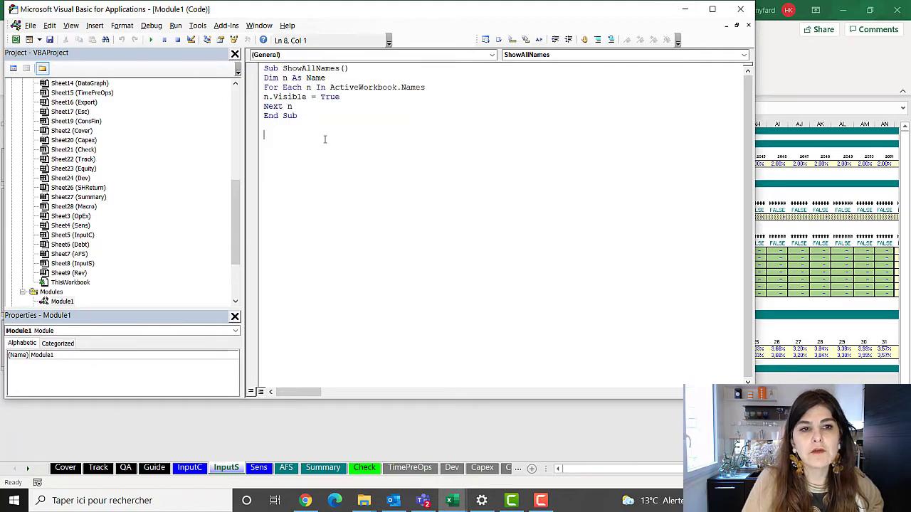
left_click(742, 10)
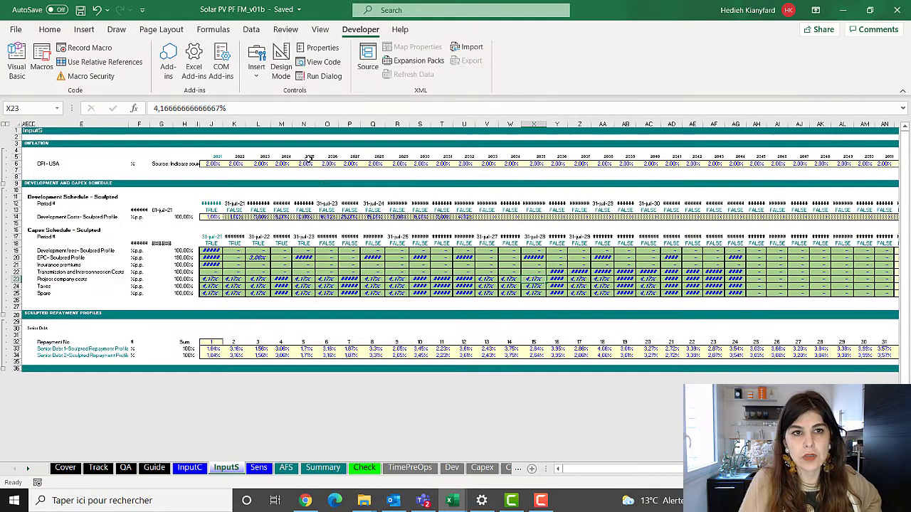
Run the ShowAllNames macro to unhide all hidden defined names in the workbook
left_click(44, 56)
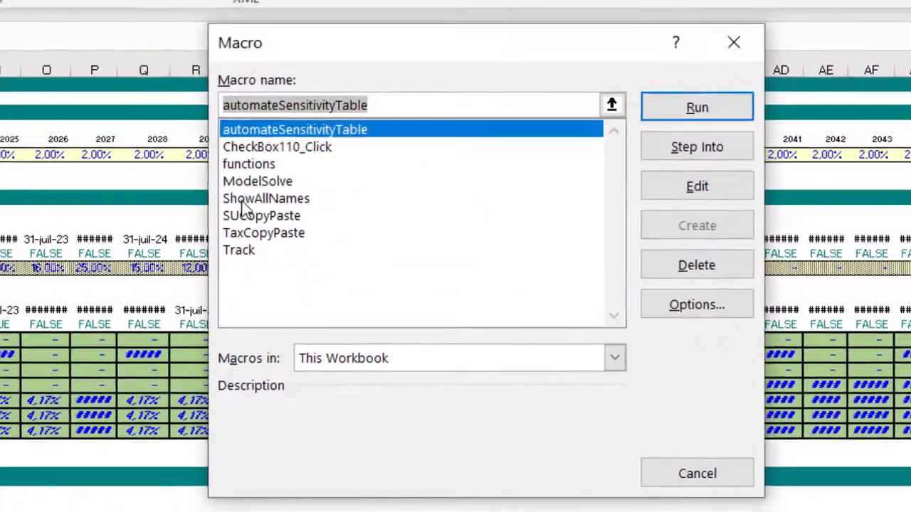
left_click(374, 188)
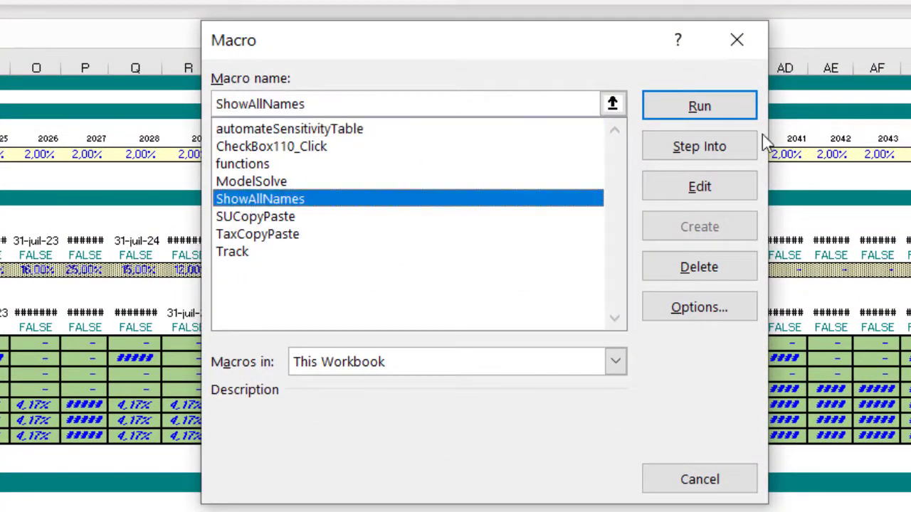
left_click(702, 106)
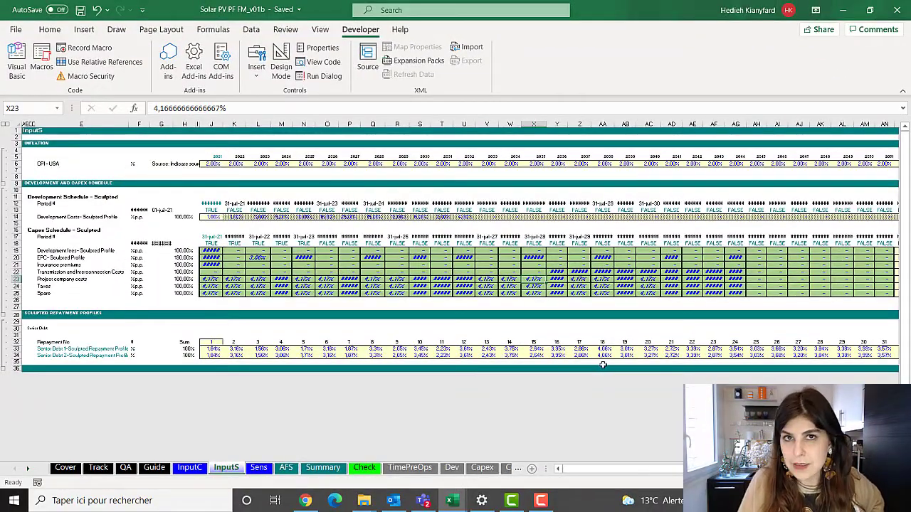
Delete the unhidden IQ_ defined names from IQ_DNTM through IQ_YTDMONTH in the Name Manager, confirm the deletion and close it
left_click(226, 31)
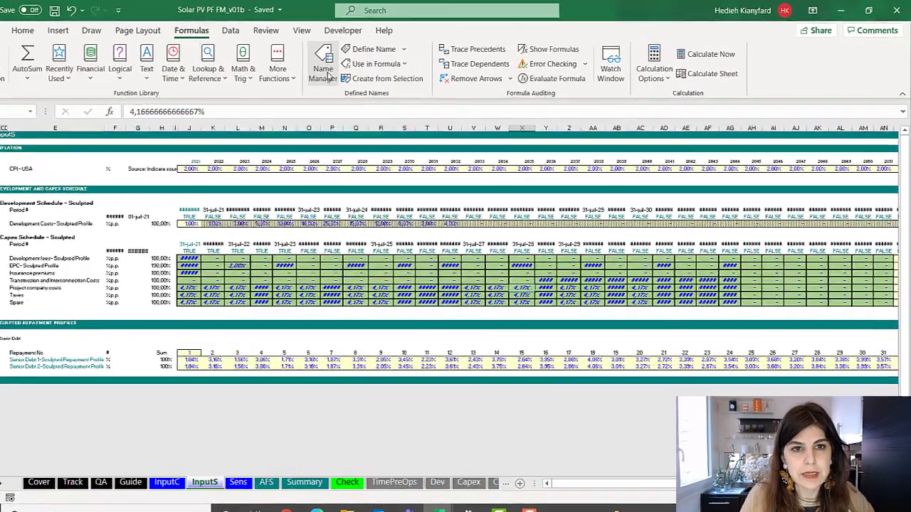
left_click(324, 71)
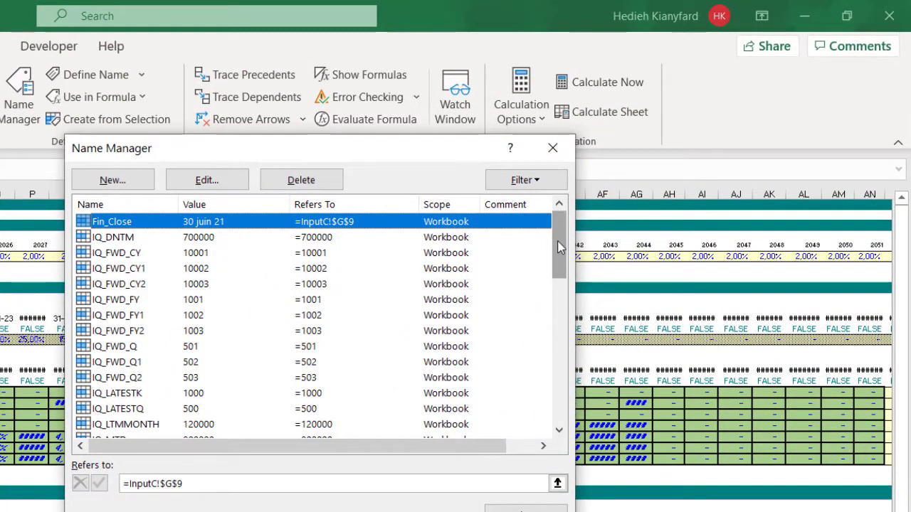
left_click(187, 237)
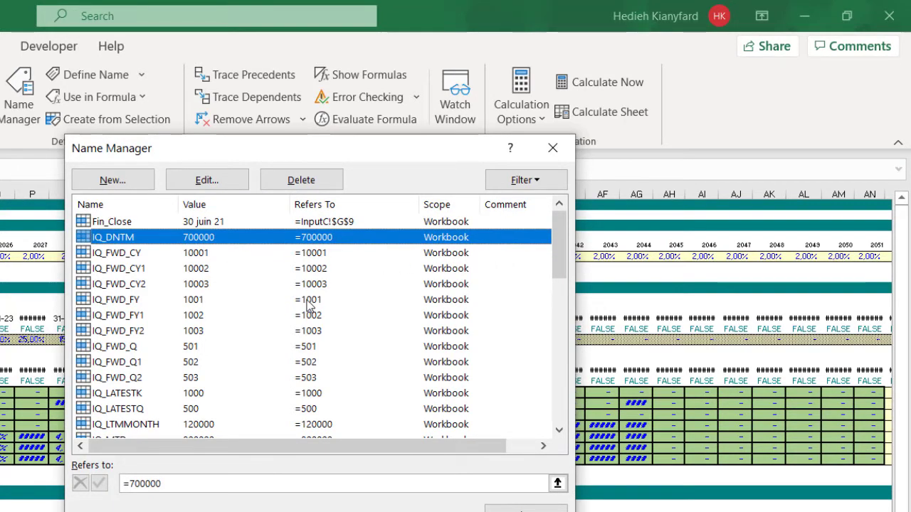
key("shift+Down")
key("shift+Down")
key("shift+Down")
key("shift+Down")
key("shift+Down")
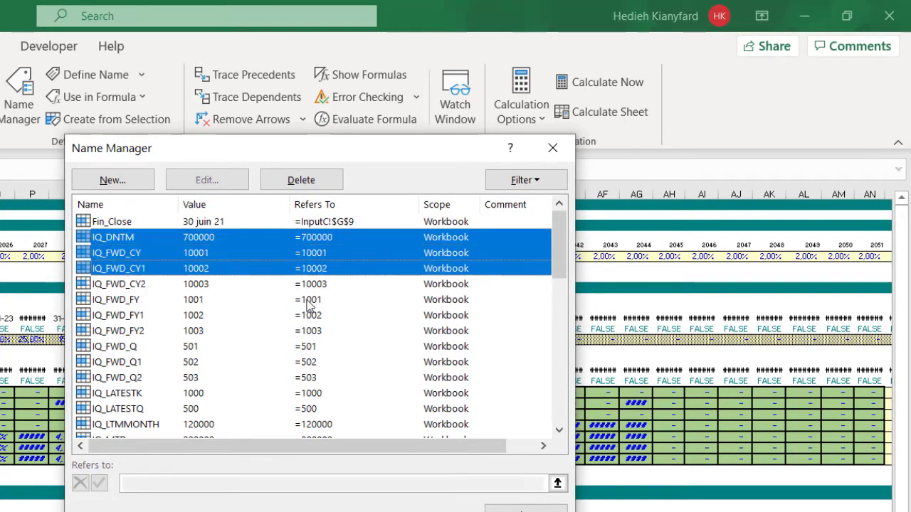
key("shift+Page_Down")
key("shift+Down")
key("shift+Down")
key("shift+Down")
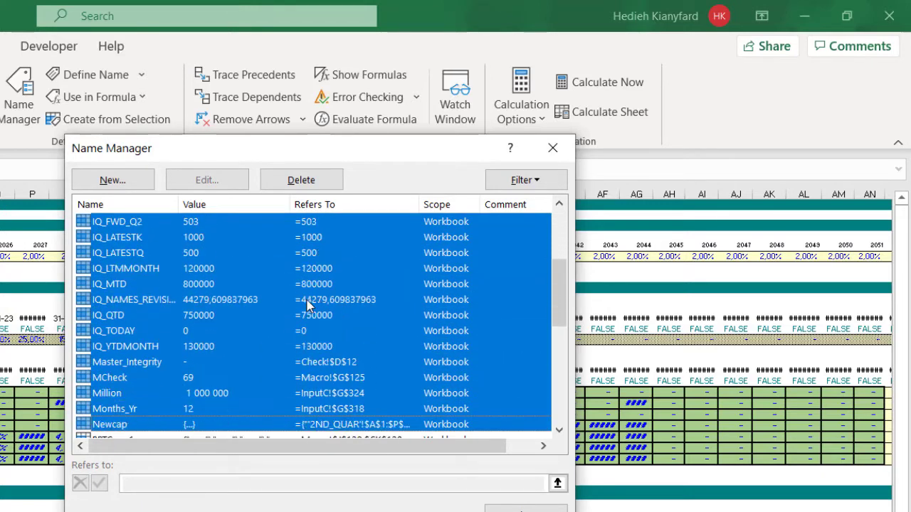
key("shift+Up")
key("shift+Up")
key("shift+Up")
key("shift+Up")
key("shift+Up")
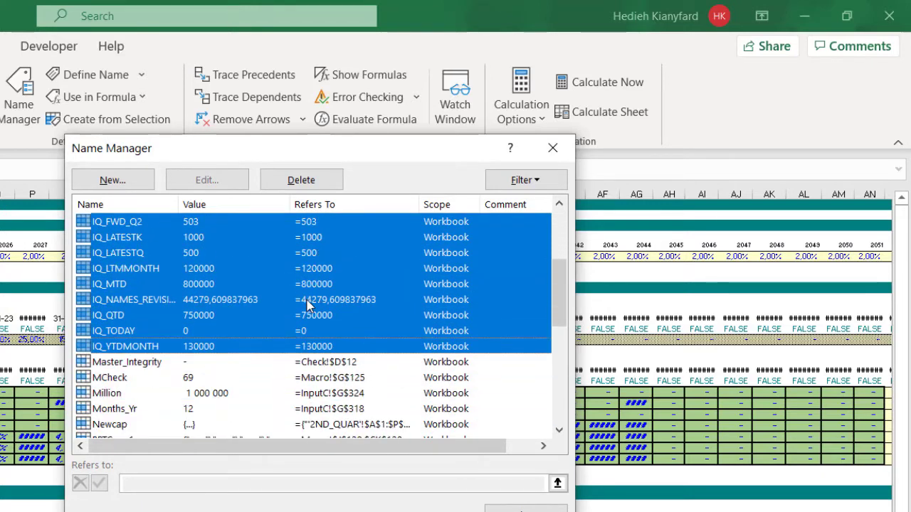
key("shift+Up")
key("shift+Up")
key("shift+Down")
key("shift+Down")
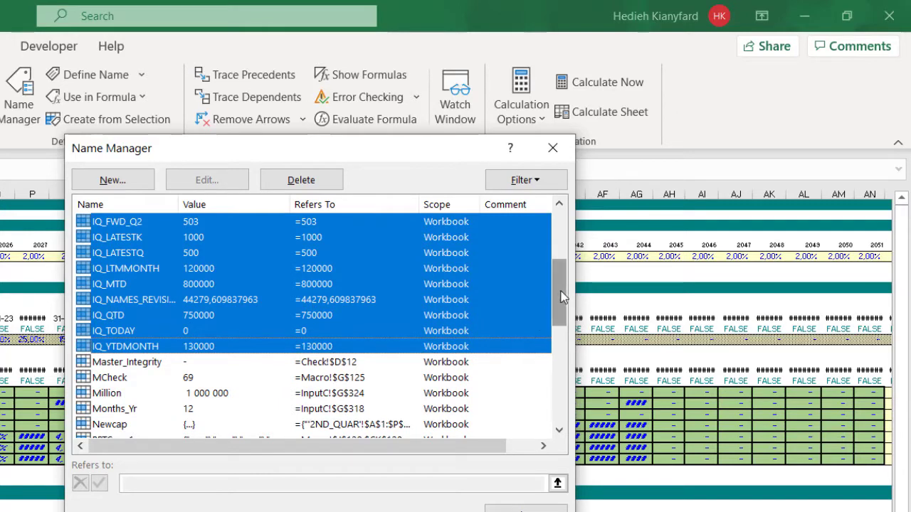
left_click_drag(563, 295, 550, 237)
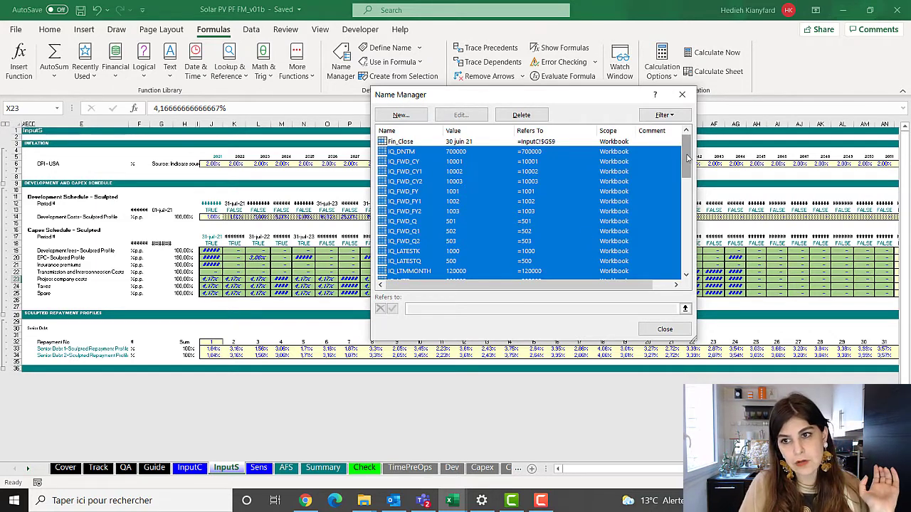
left_click_drag(689, 161, 652, 178)
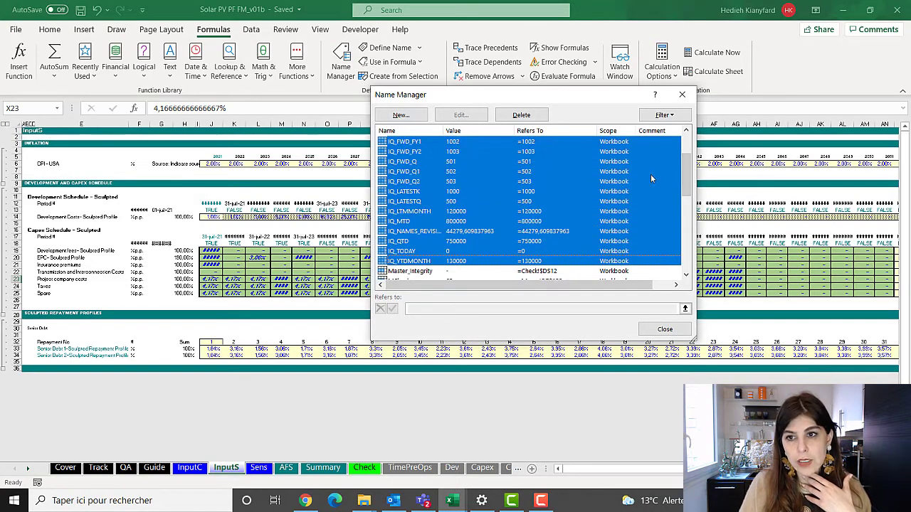
left_click(521, 114)
left_click(448, 283)
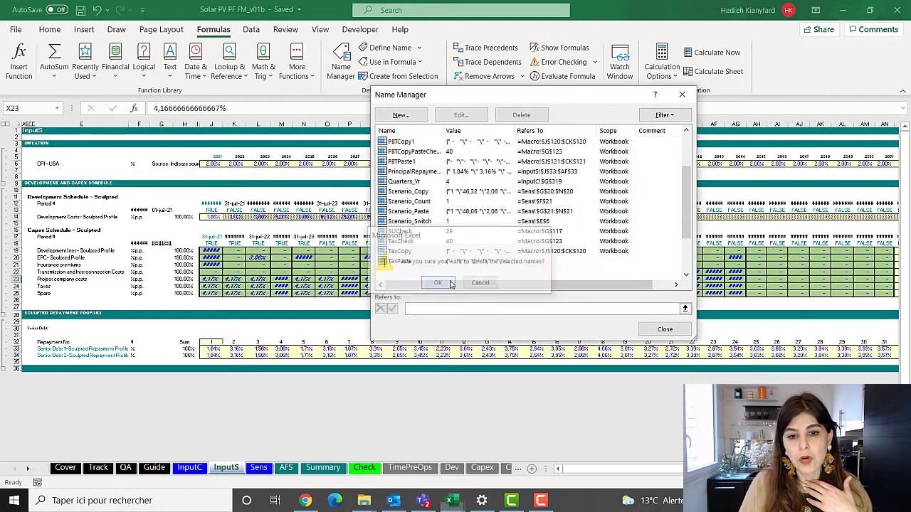
left_click(682, 94)
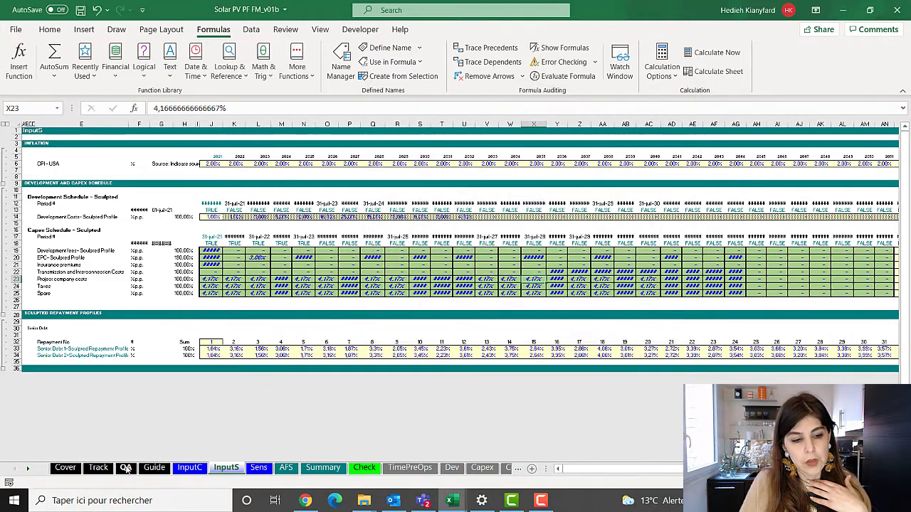
Go to the QA sheet and select the empty Issue/Question cell of item 2
left_click(126, 467)
left_click(142, 237)
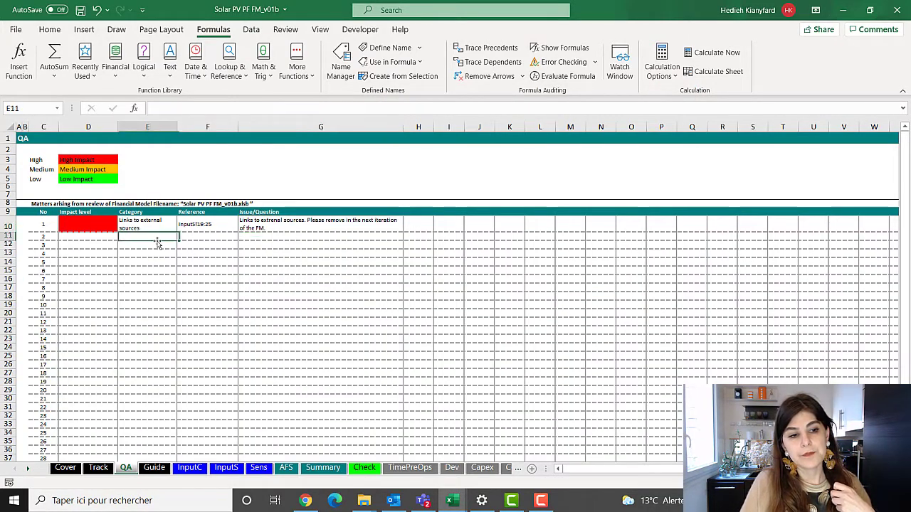
left_click(299, 237)
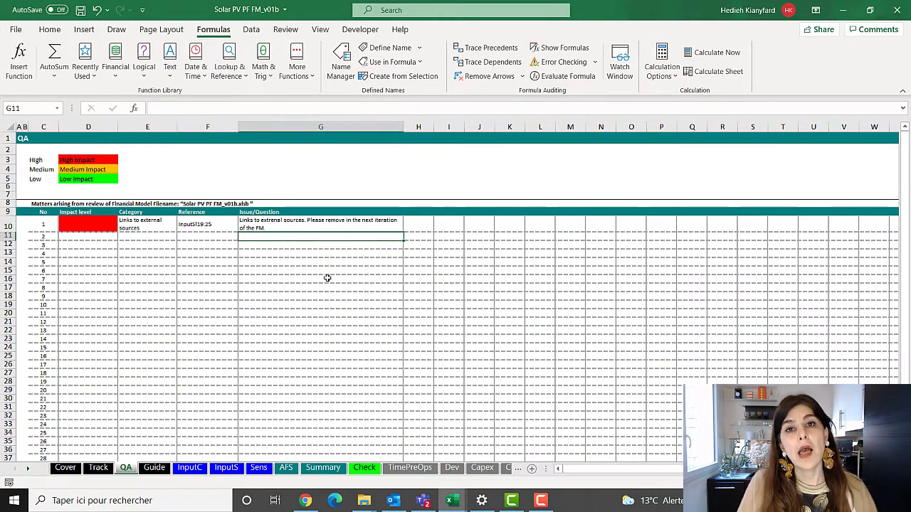